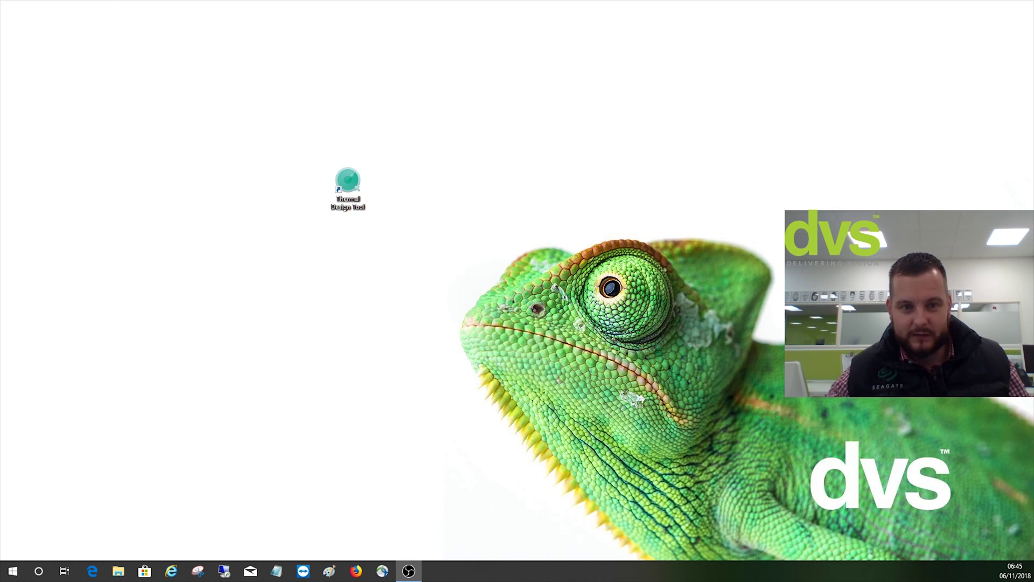
# Launch the Thermal Design Tool full-screen, then cancel the project map import for now
pyautogui.click(340, 182)
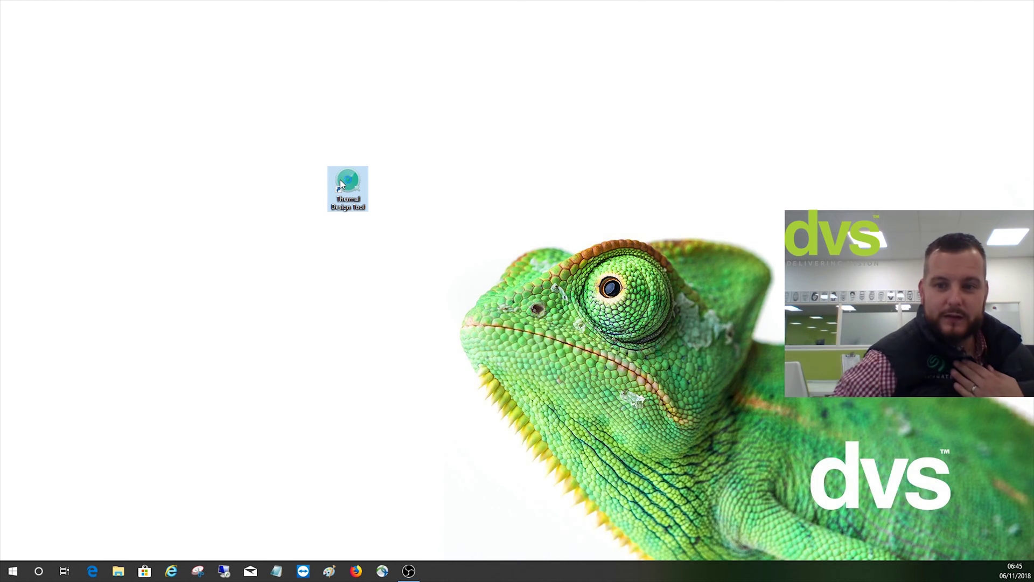
pyautogui.doubleClick(341, 181)
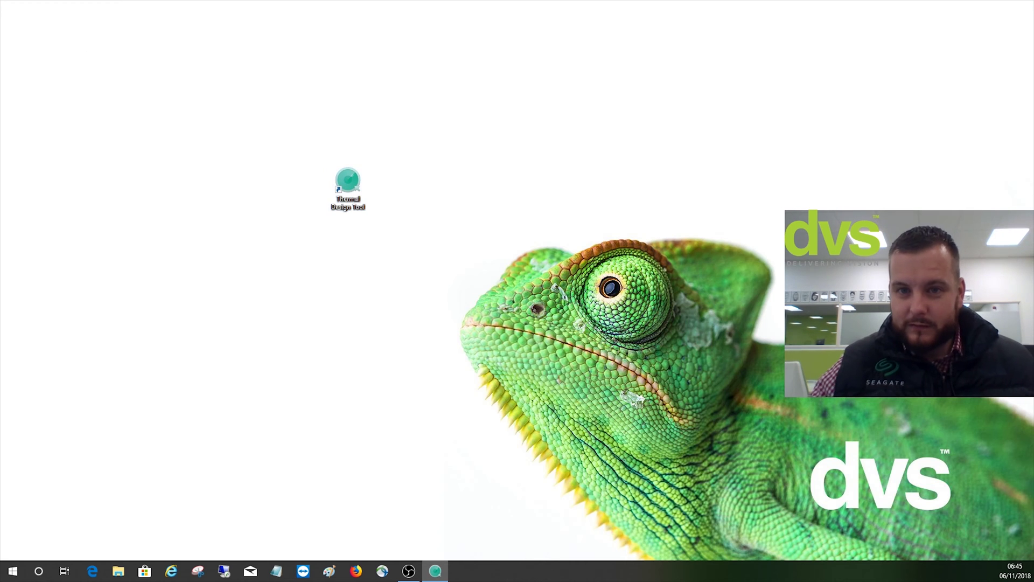
pyautogui.click(891, 27)
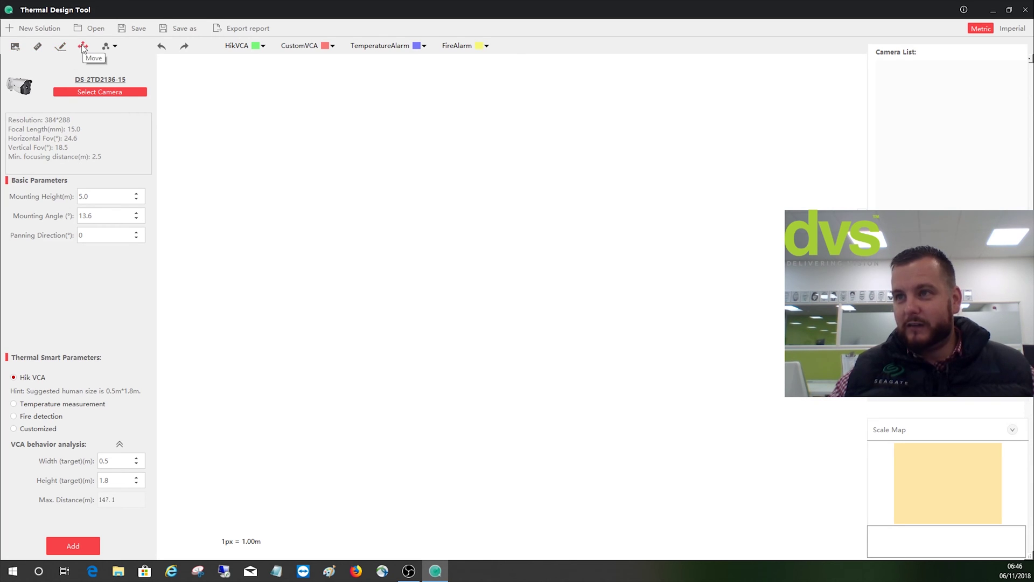
pyautogui.click(15, 48)
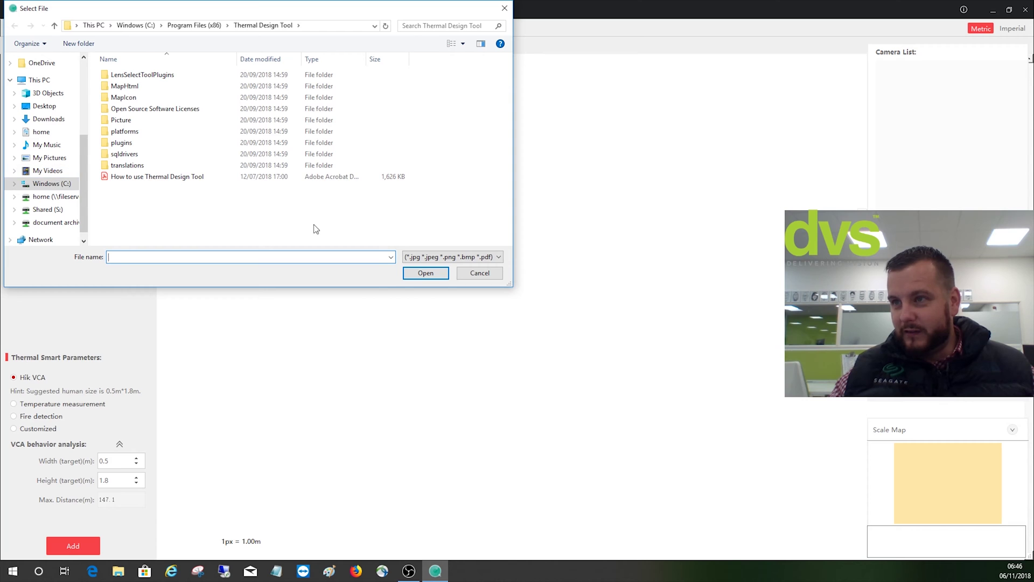
pyautogui.click(478, 272)
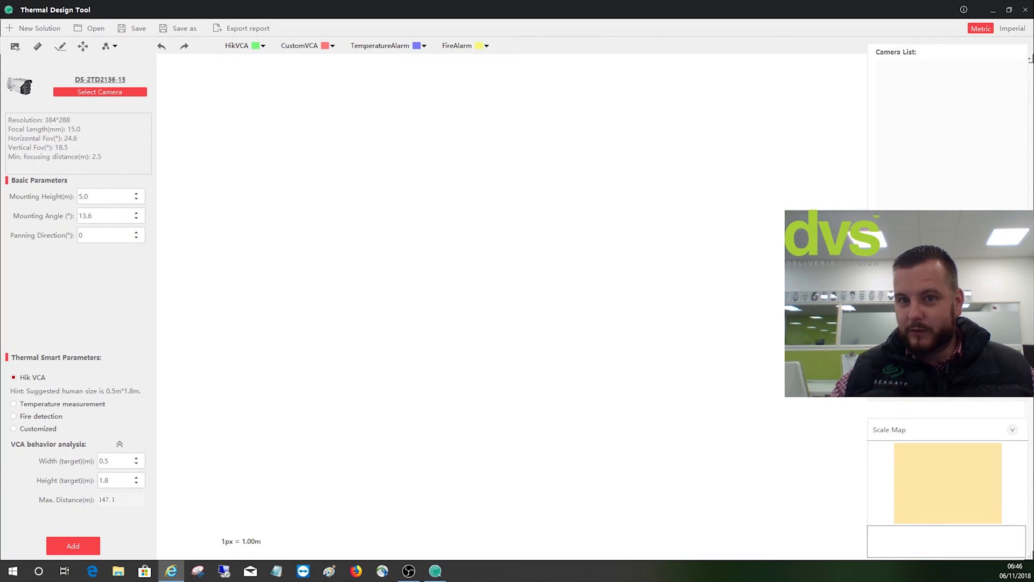
# Open the browser full-screen and search Google for the postcode cf245p
pyautogui.moveTo(464, 100); pyautogui.dragTo(524, 40)
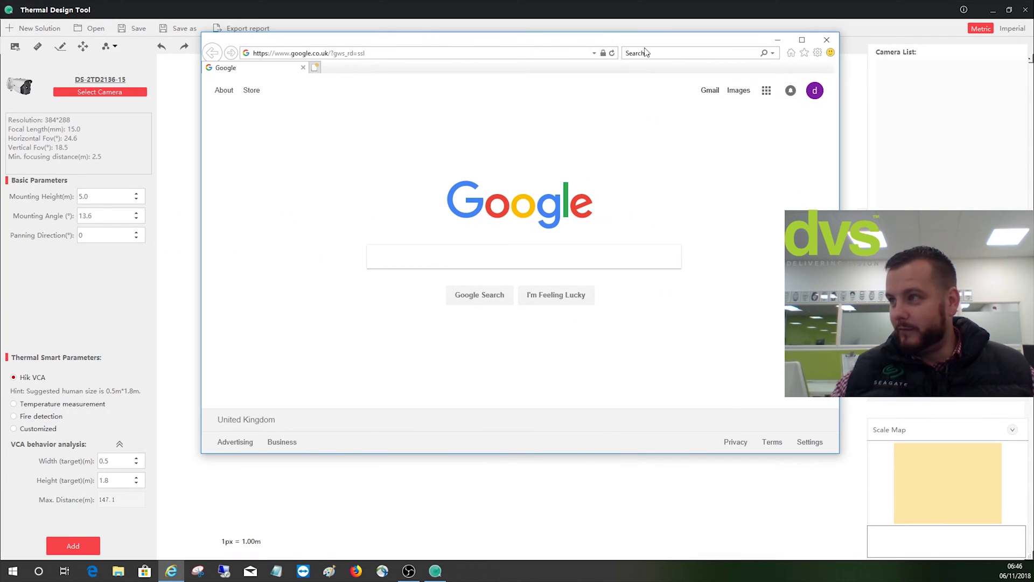
pyautogui.click(802, 40)
pyautogui.write('c')
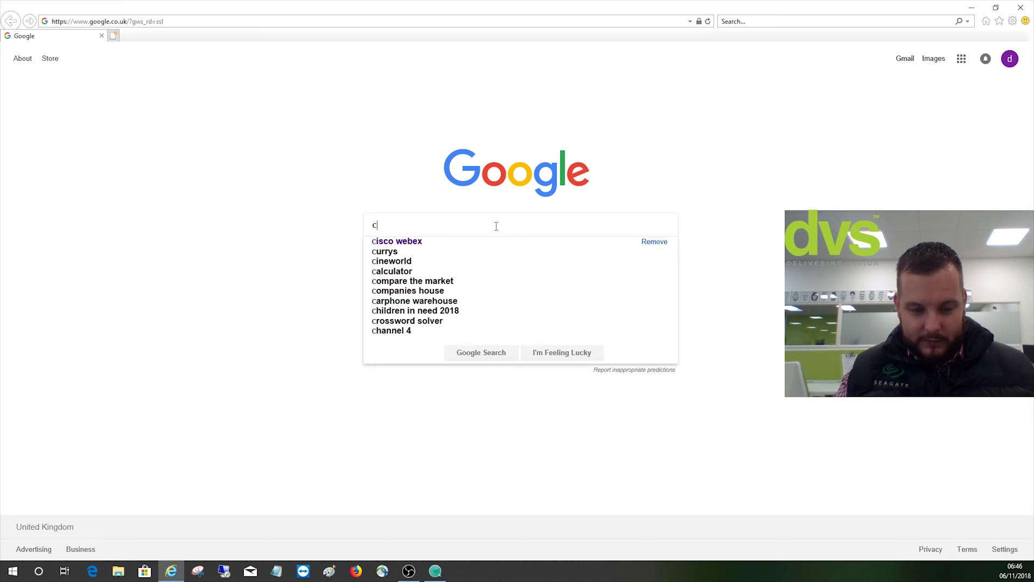
pyautogui.write('f245pg')
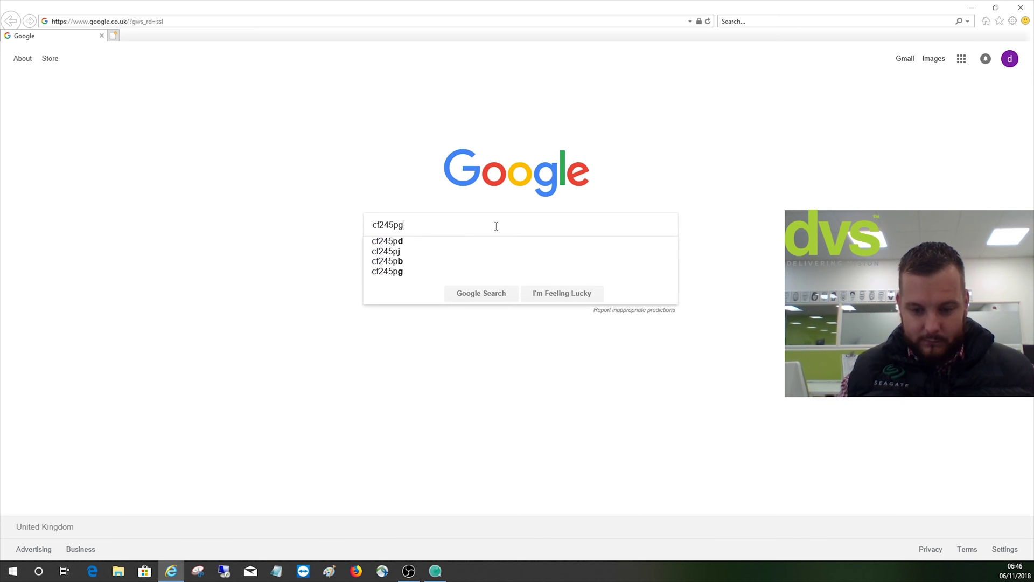
pyautogui.press('Return')
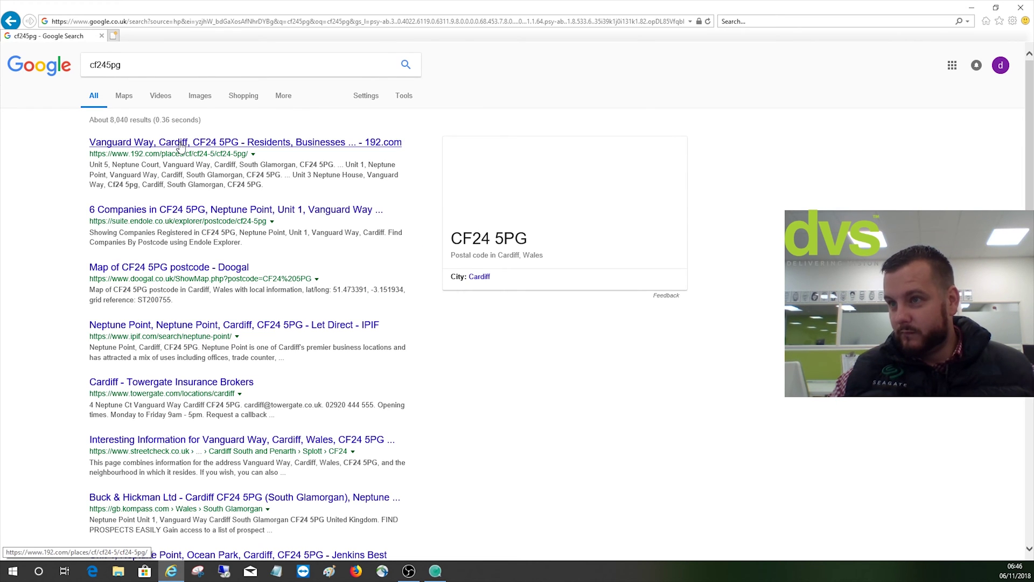
# Check the first postcode result, then switch to map results for the site
pyautogui.click(181, 142)
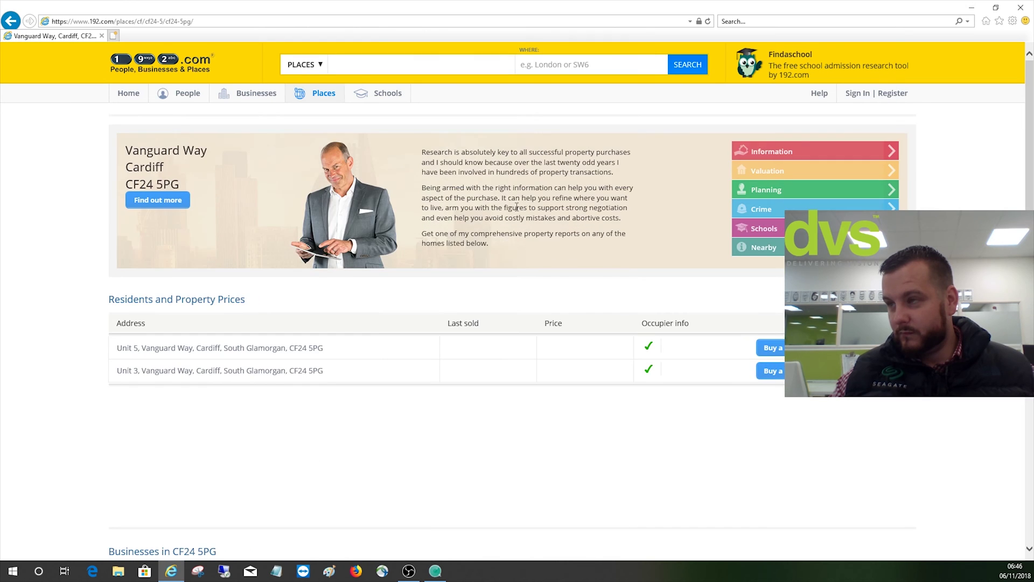
pyautogui.hotkey('alt', 'Left')
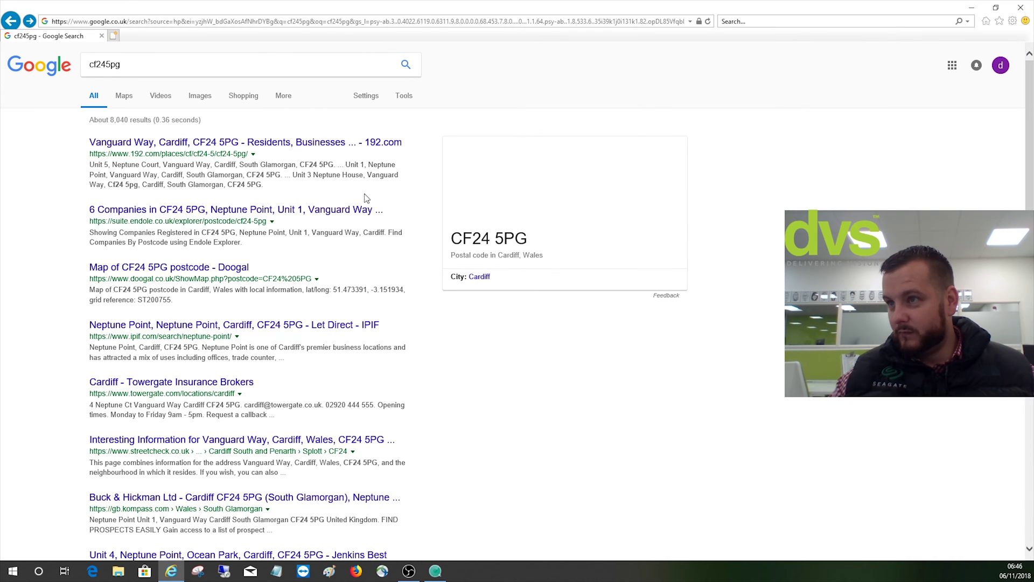
pyautogui.click(124, 96)
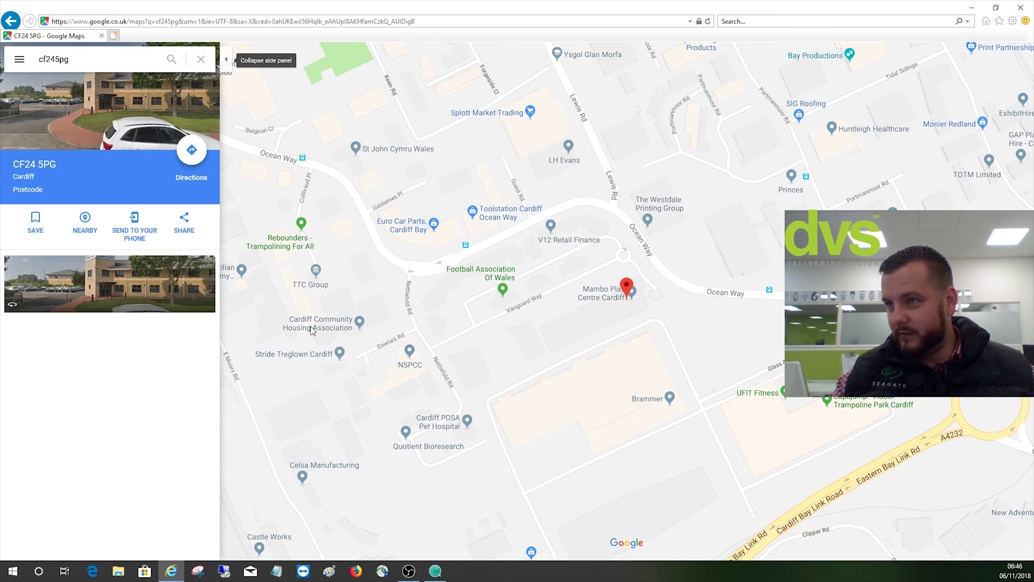
# Switch the map to satellite imagery and zoom in on the DVS office and warehouse roofs
pyautogui.click(252, 523)
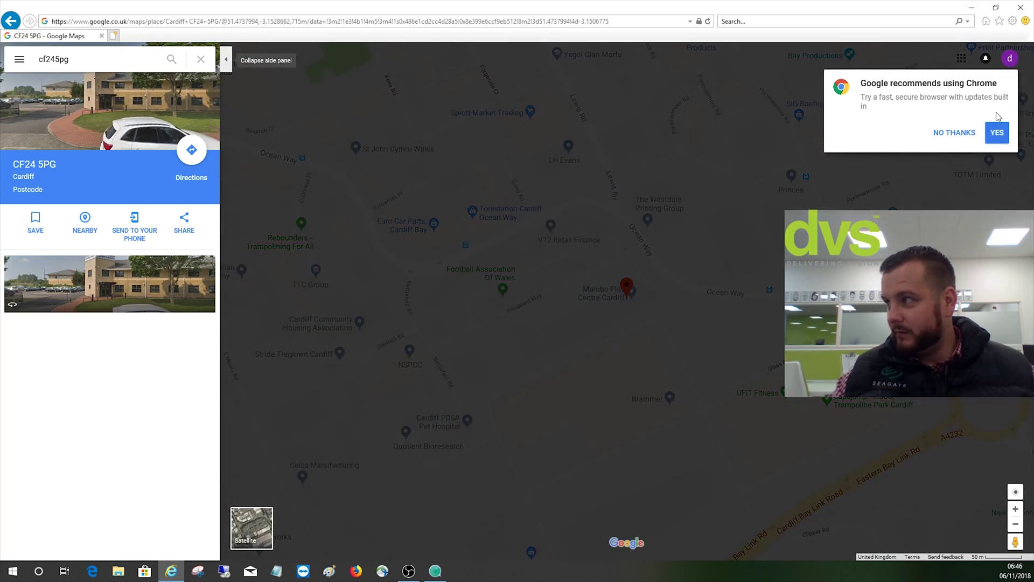
pyautogui.click(954, 132)
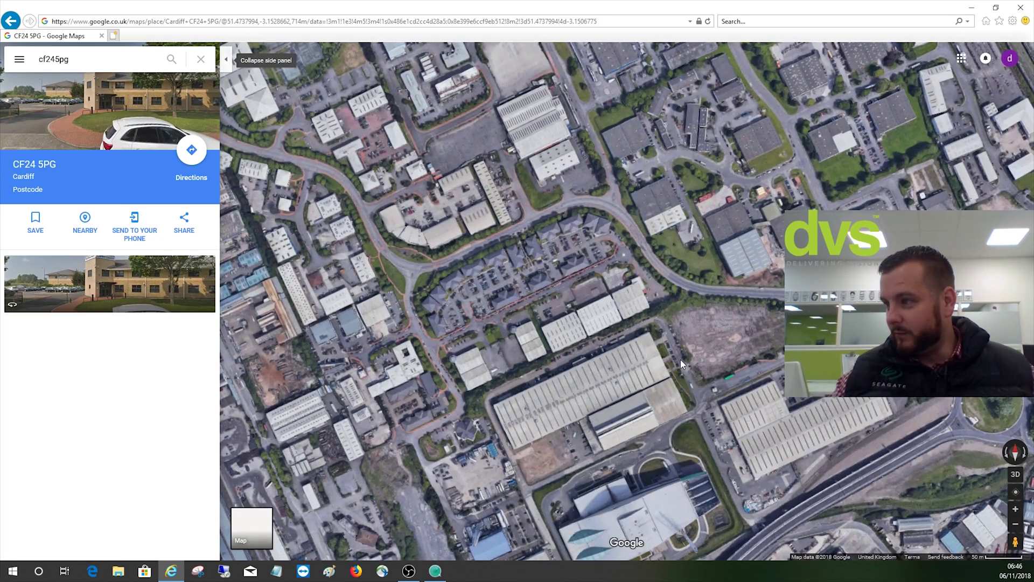
pyautogui.scroll(2, 681, 360)
pyautogui.moveTo(594, 288); pyautogui.dragTo(664, 341)
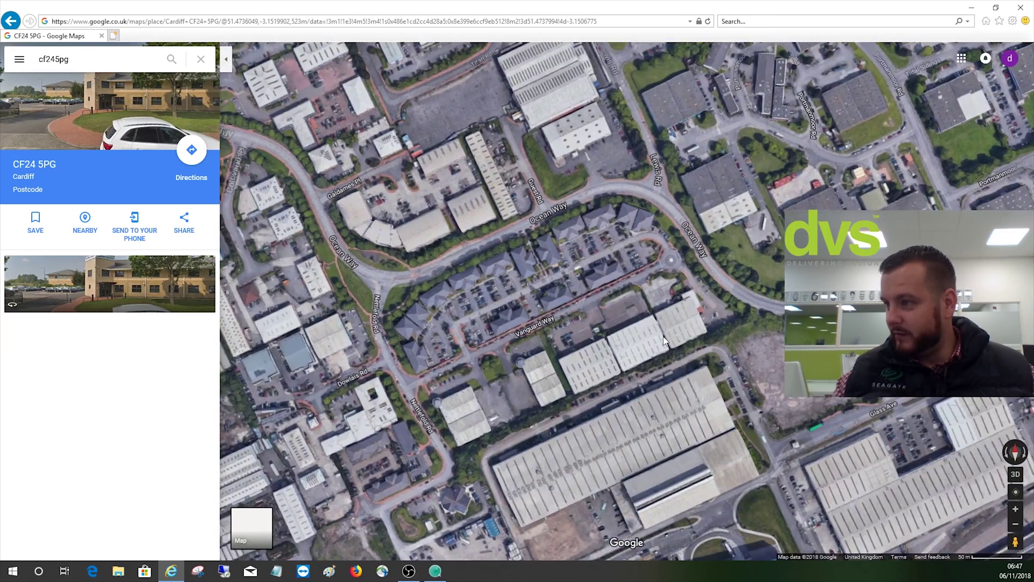
pyautogui.scroll(3, 664, 340)
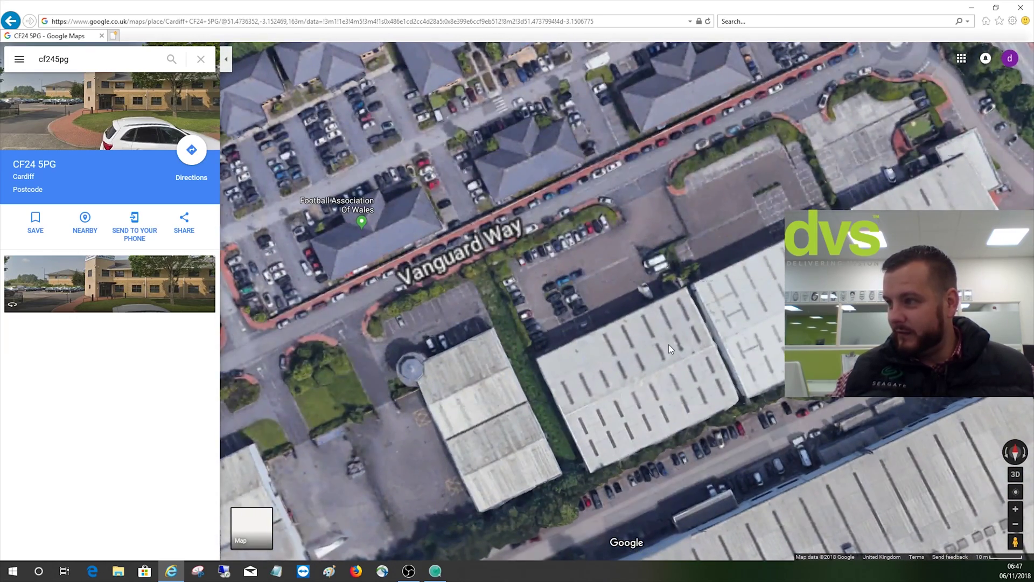
pyautogui.scroll(1, 692, 354)
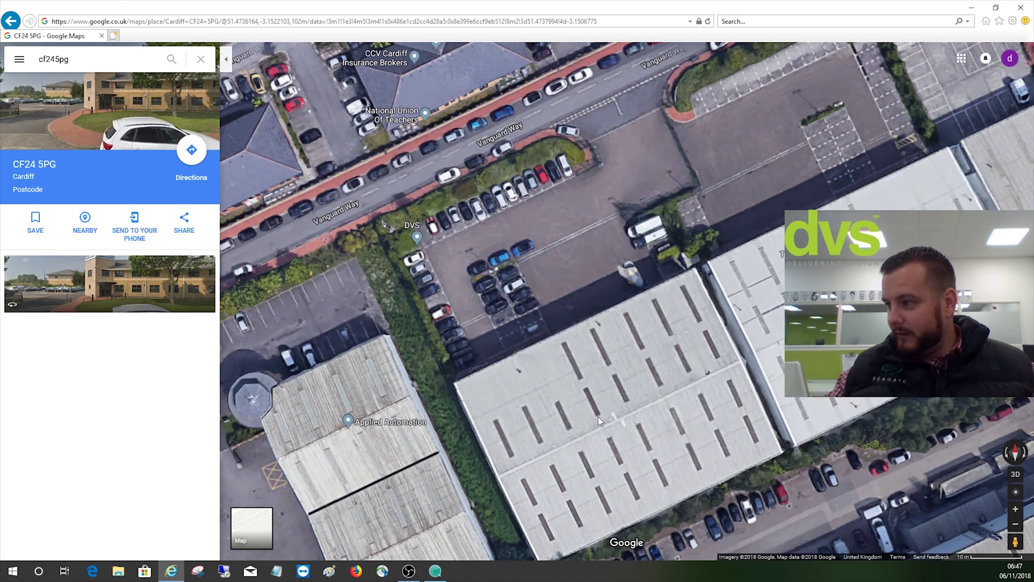
pyautogui.rightClick(598, 415)
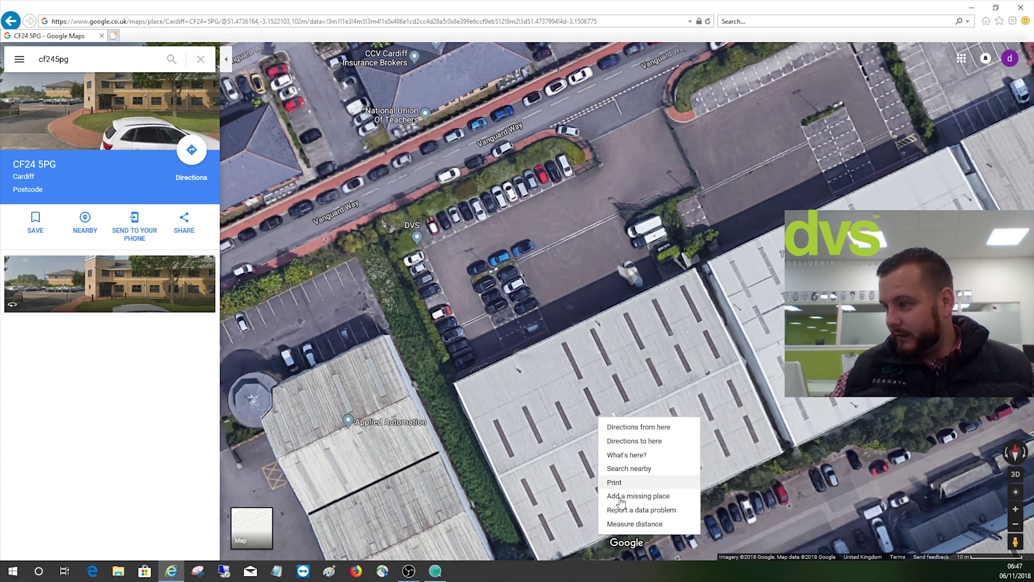
# Measure the warehouse roof edge at 52.84 m and snip the measured map area
pyautogui.click(633, 523)
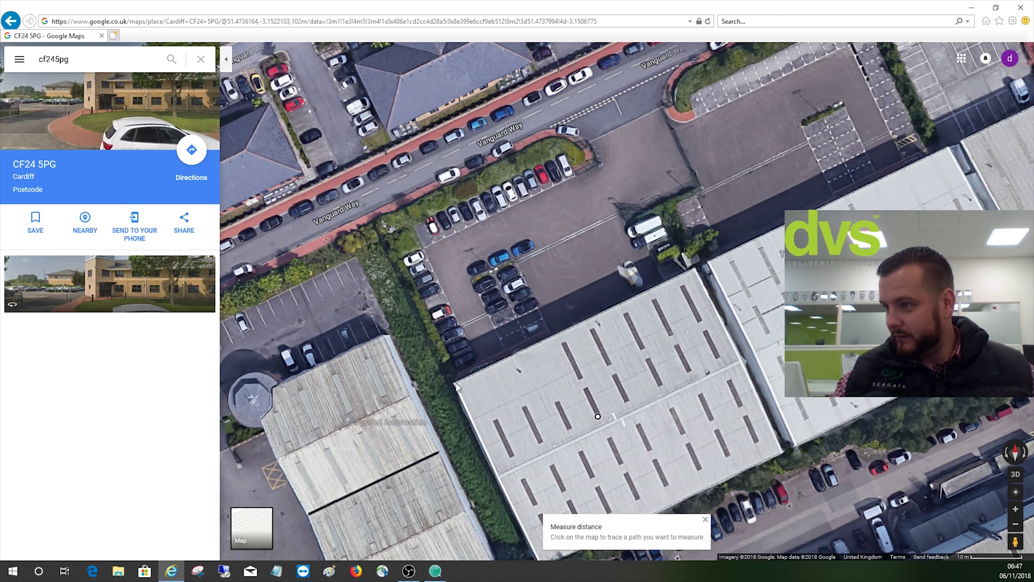
pyautogui.moveTo(475, 379); pyautogui.dragTo(530, 365)
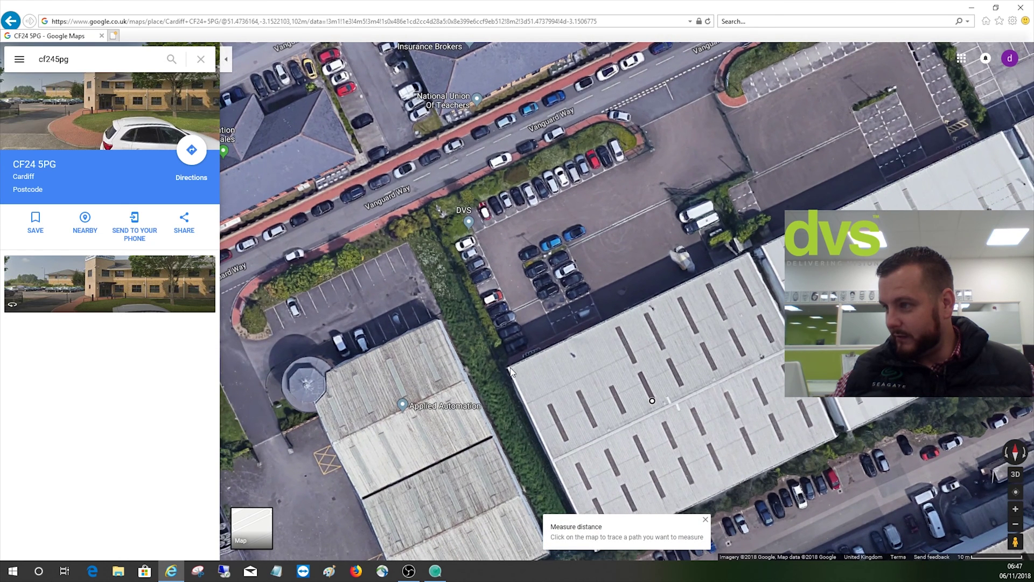
pyautogui.click(509, 370)
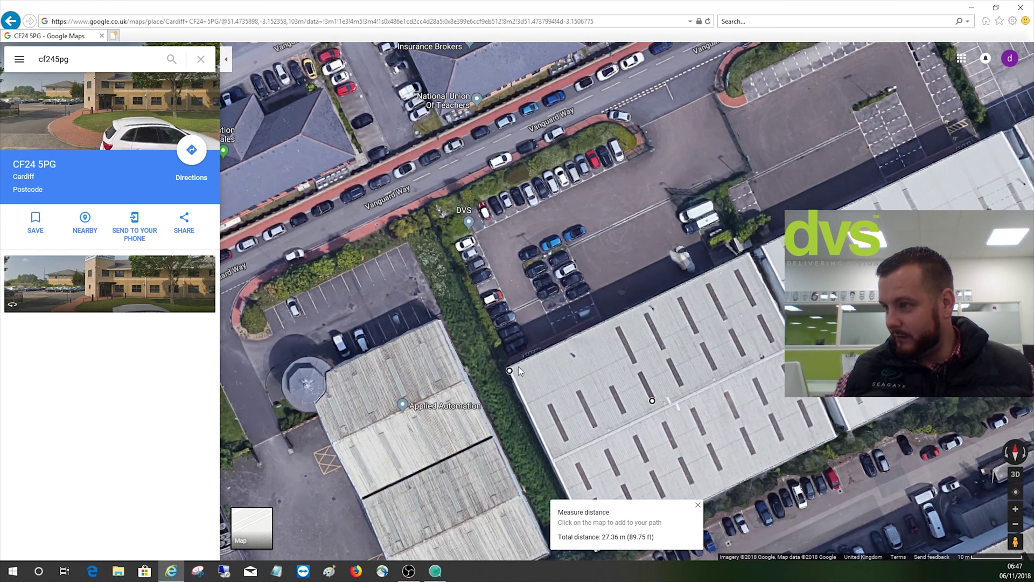
pyautogui.click(750, 255)
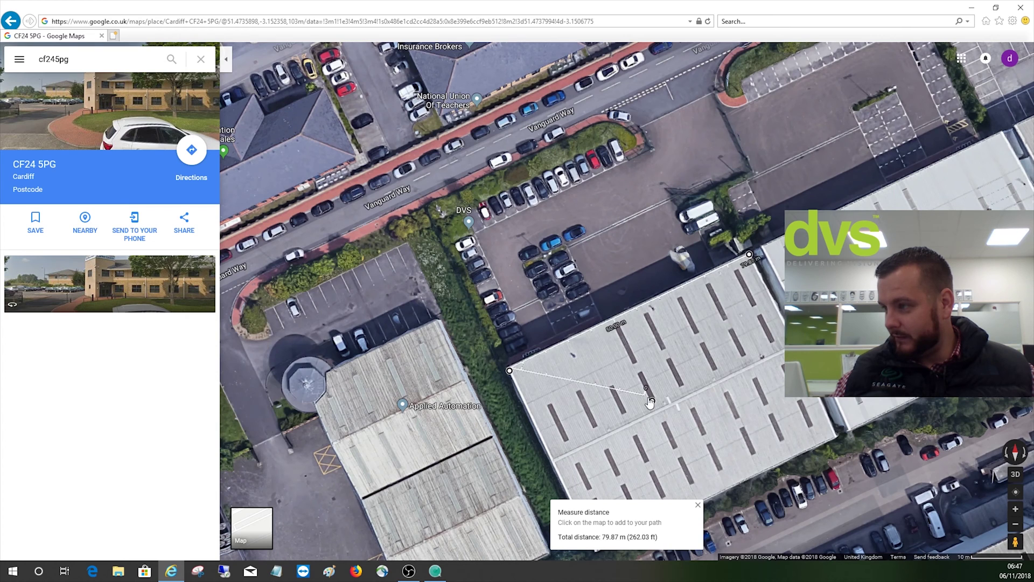
pyautogui.moveTo(650, 400); pyautogui.dragTo(510, 372)
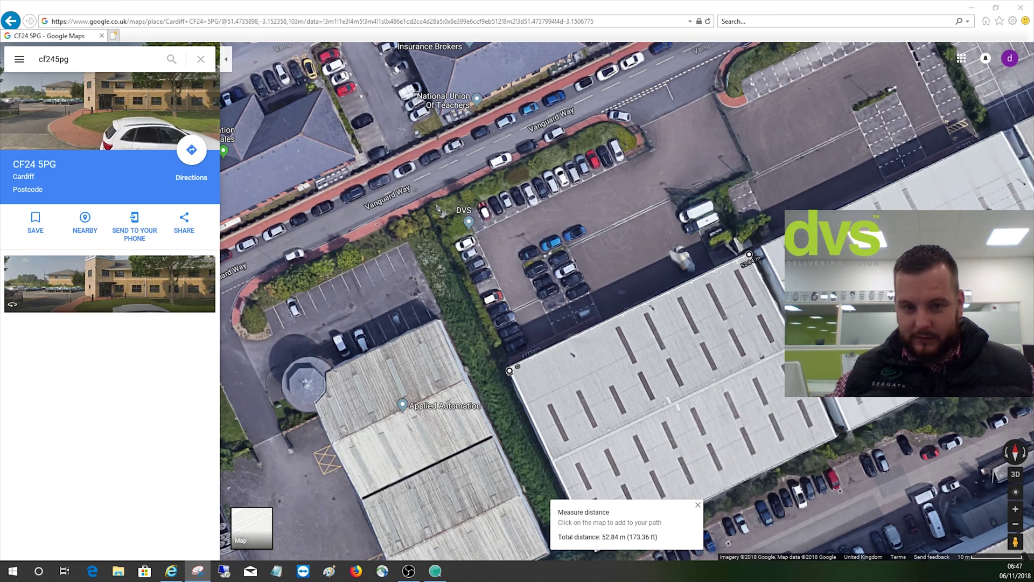
pyautogui.press('super+shift+s')
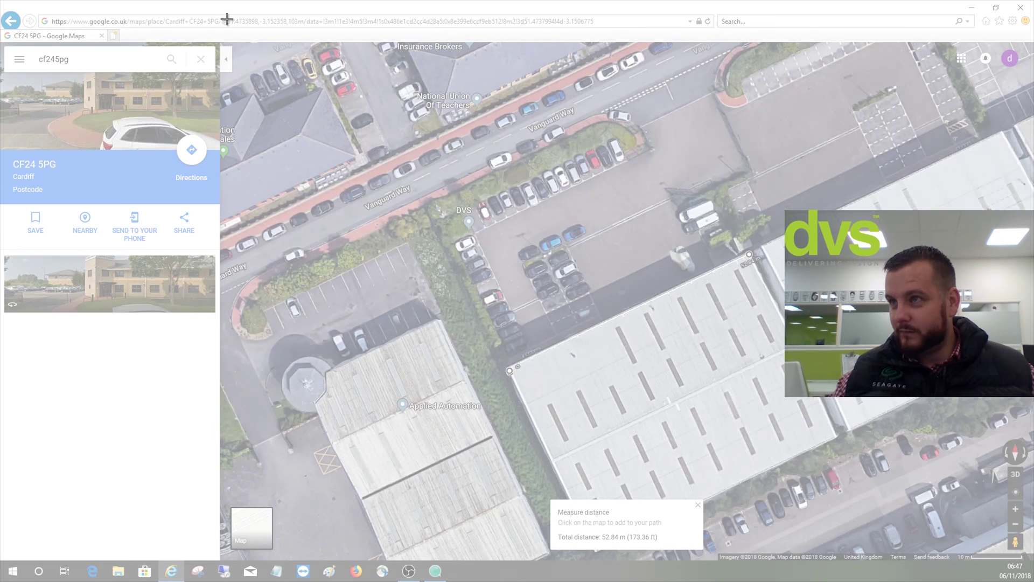
pyautogui.moveTo(221, 42); pyautogui.dragTo(991, 493)
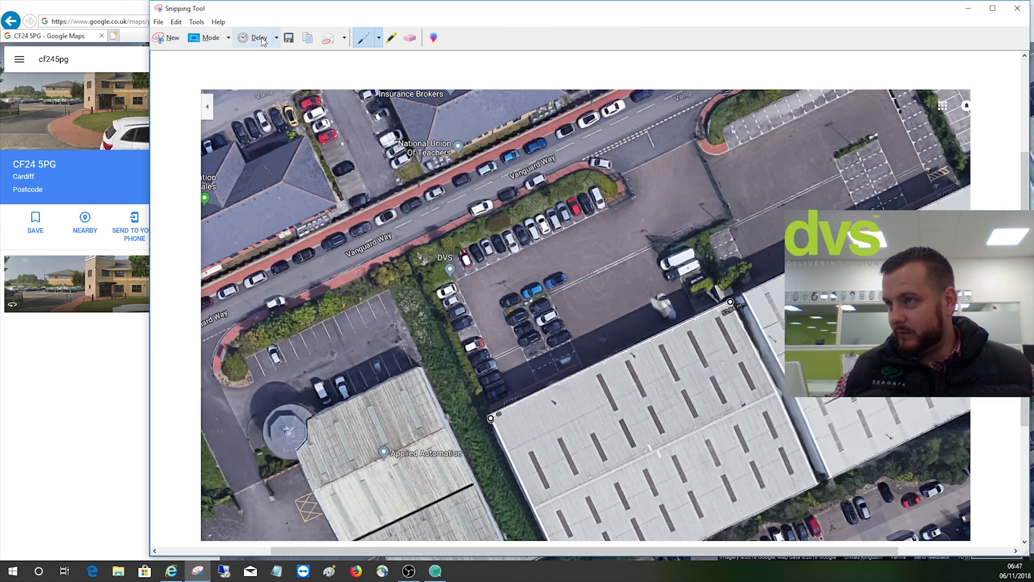
# Save the snip to the Desktop as the JPEG 'DVS Office' and close Snipping Tool
pyautogui.click(159, 22)
pyautogui.click(175, 49)
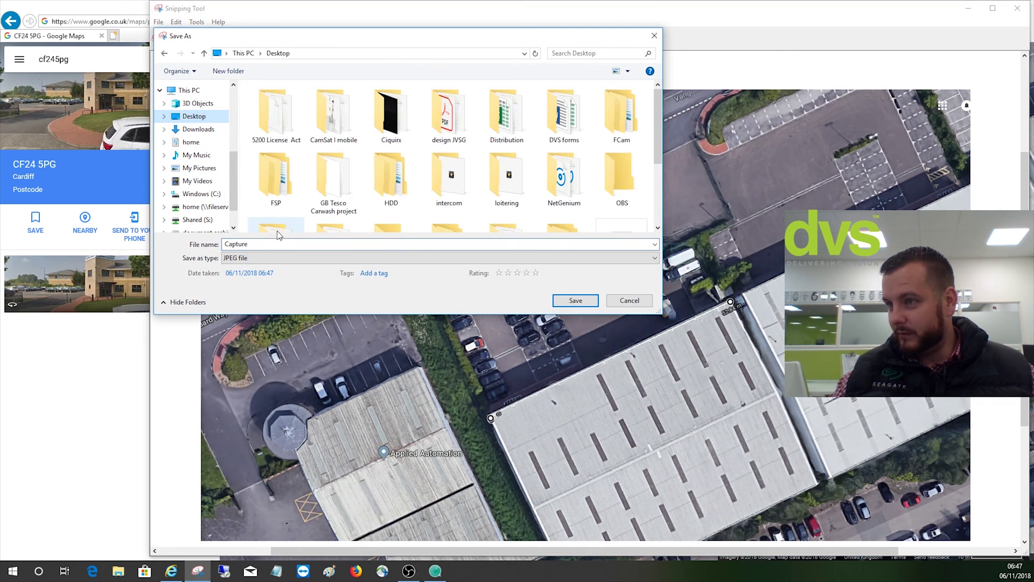
pyautogui.write('DVS ')
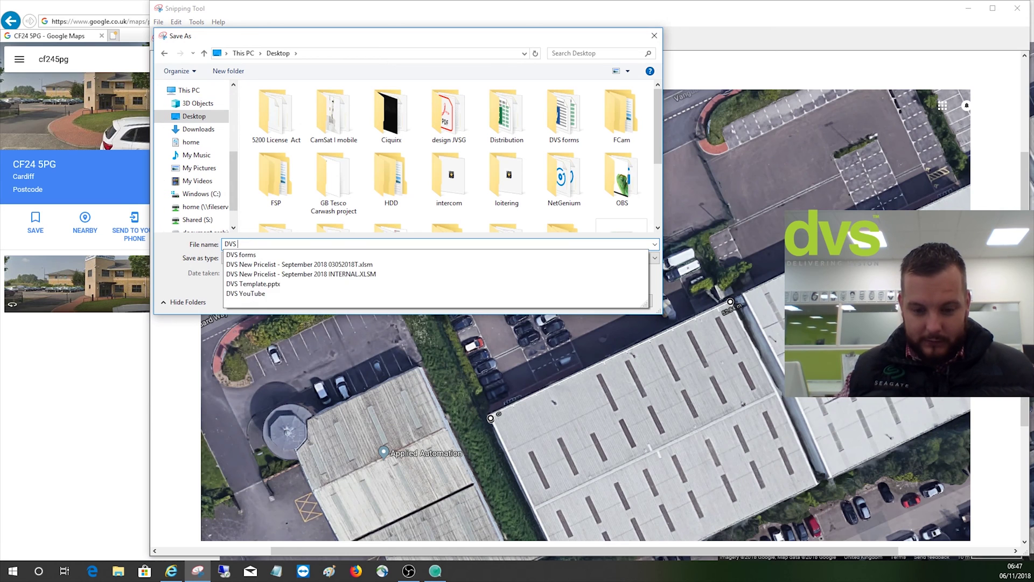
pyautogui.write('Office')
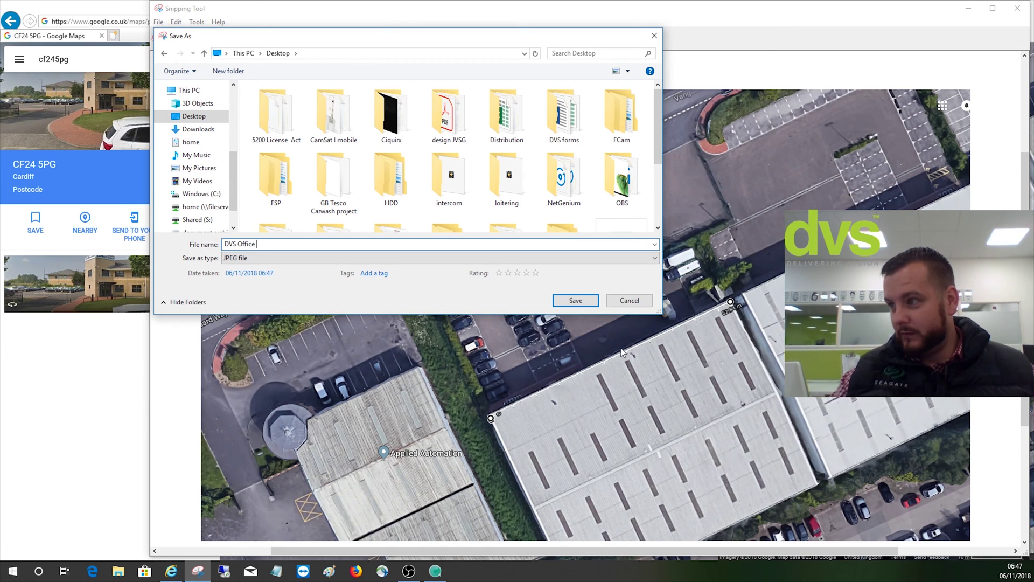
pyautogui.click(578, 302)
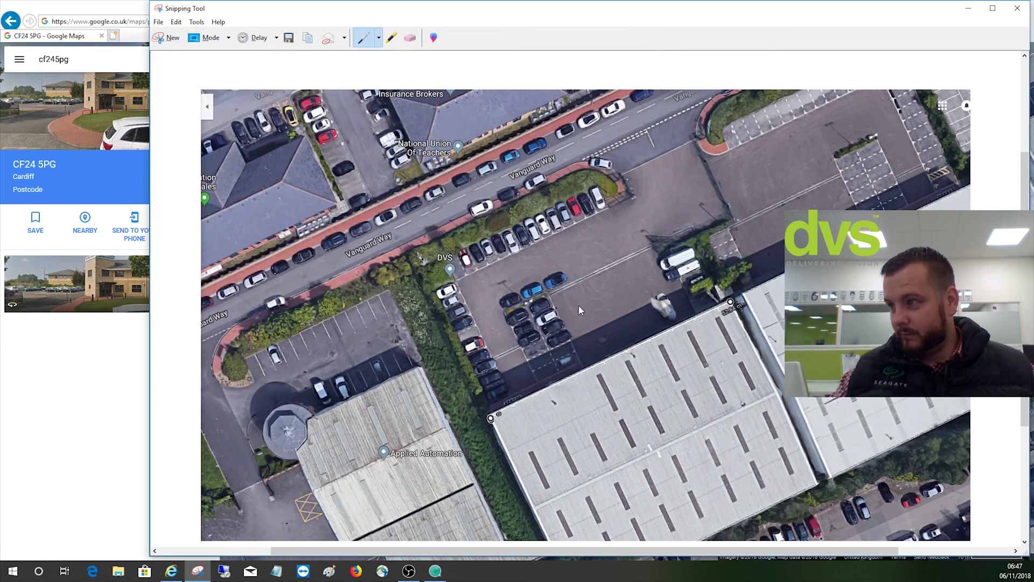
pyautogui.click(1017, 8)
# Load the Desktop image 'DVS Office' as the design map
pyautogui.click(1020, 7)
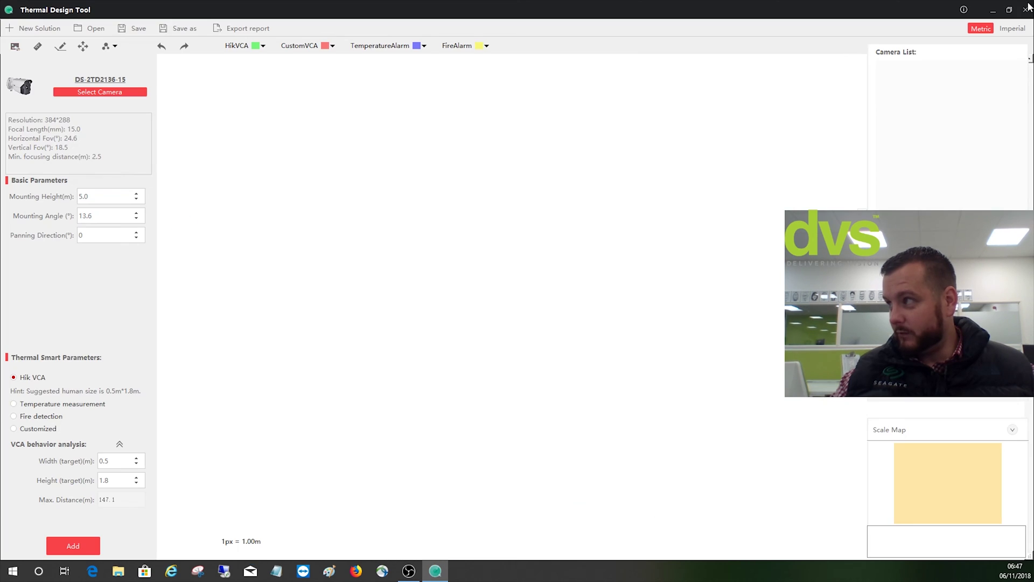
pyautogui.click(15, 47)
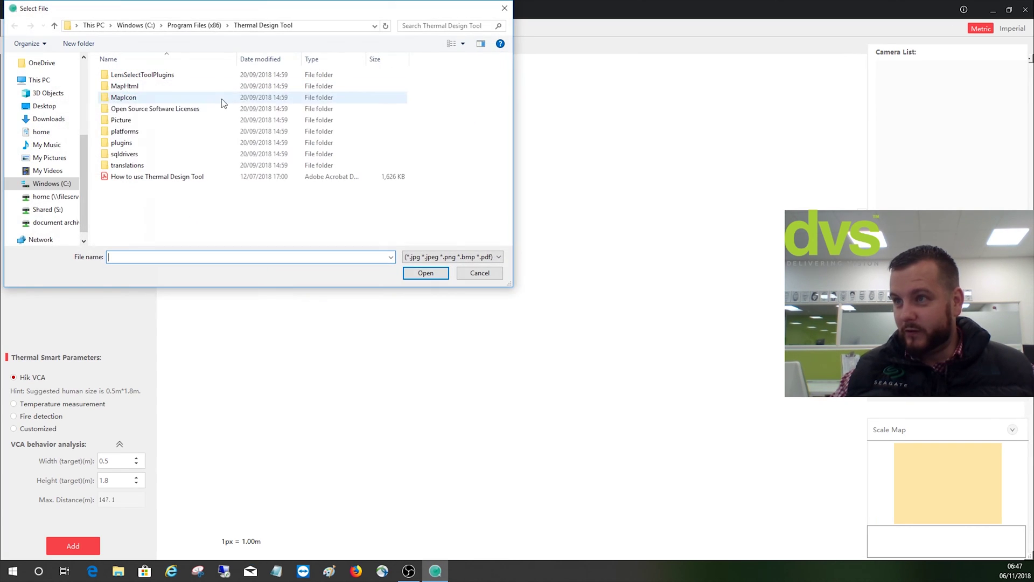
pyautogui.click(36, 110)
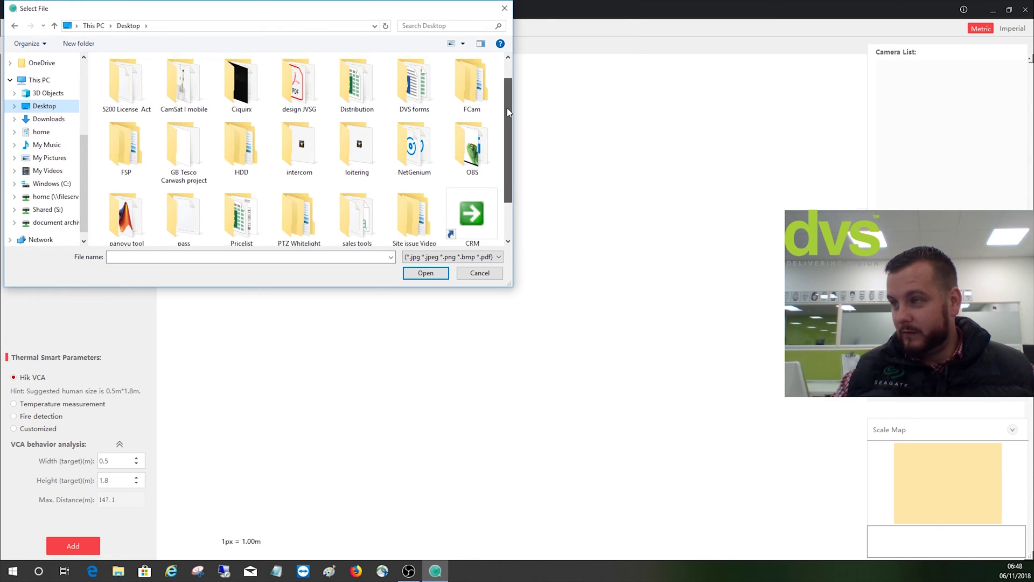
pyautogui.moveTo(508, 111); pyautogui.dragTo(508, 146)
pyautogui.click(127, 208)
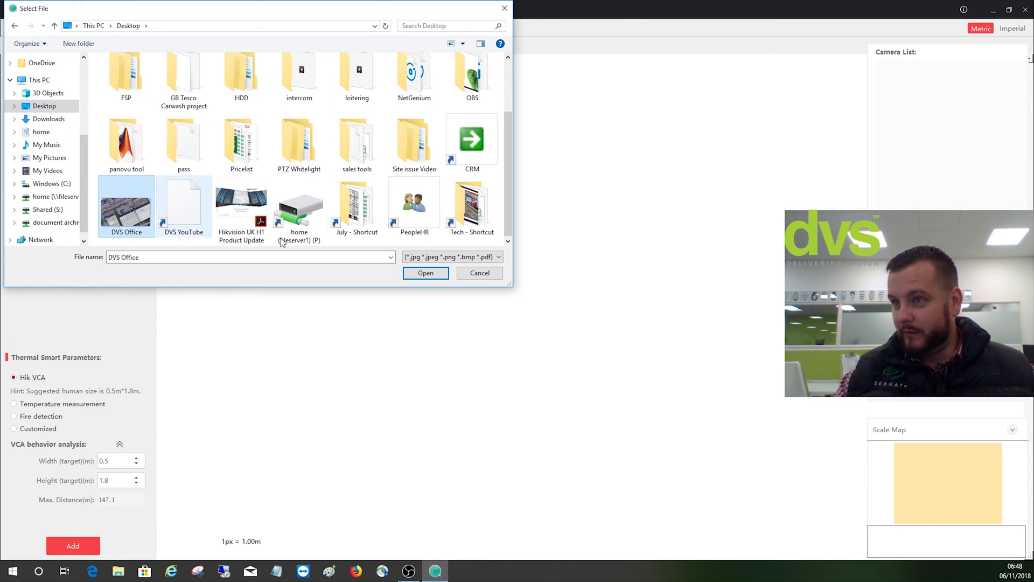
pyautogui.click(431, 273)
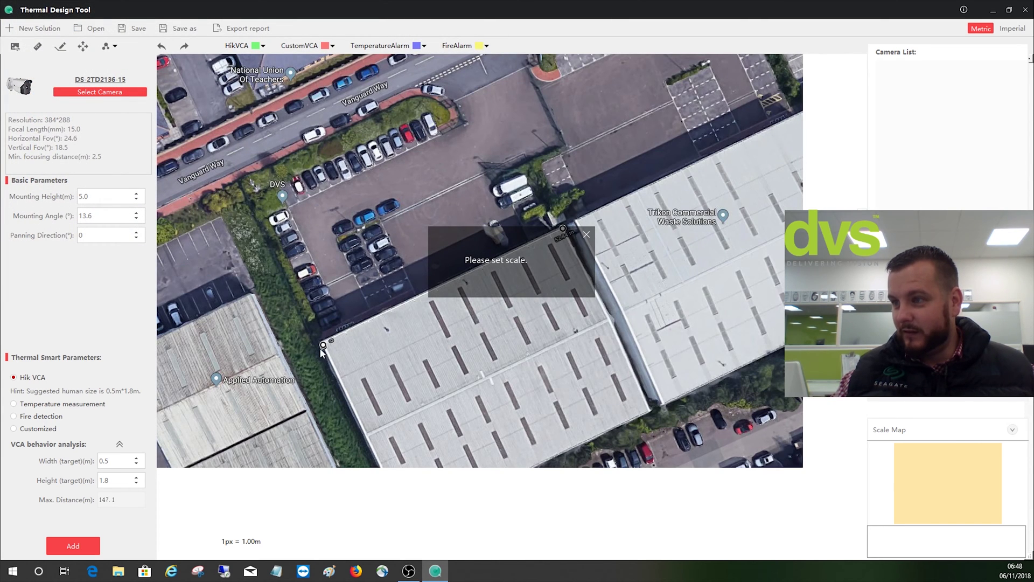
# Scale the map with a 52 m reference line along the building edge (1px = 0.10m)
pyautogui.moveTo(323, 347)
pyautogui.mouseDown()
pyautogui.moveTo(363, 337)
pyautogui.moveTo(402, 380)
pyautogui.moveTo(379, 364)
pyautogui.mouseUp()
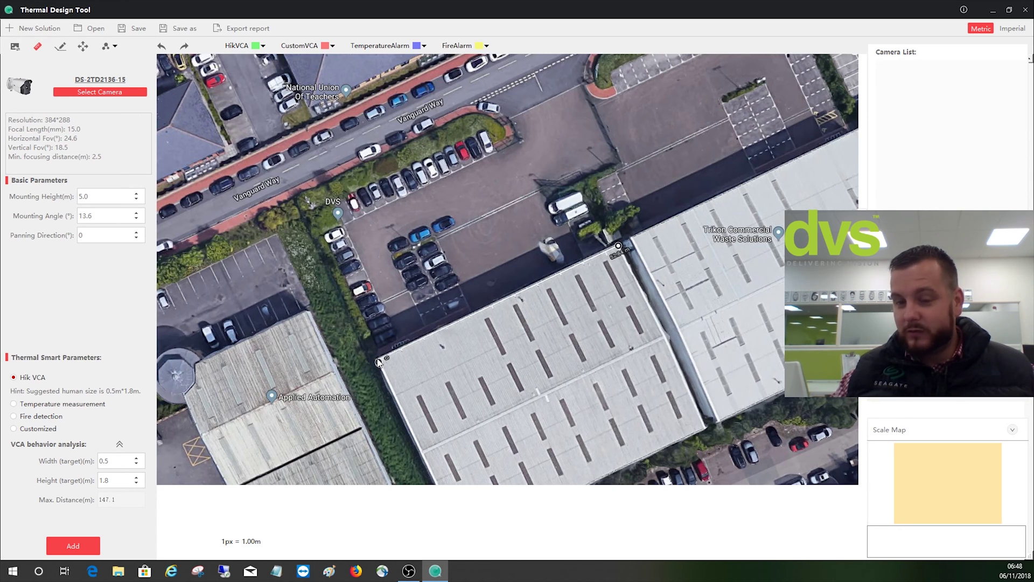
pyautogui.moveTo(380, 363)
pyautogui.mouseDown()
pyautogui.moveTo(629, 256)
pyautogui.moveTo(619, 247)
pyautogui.mouseUp()
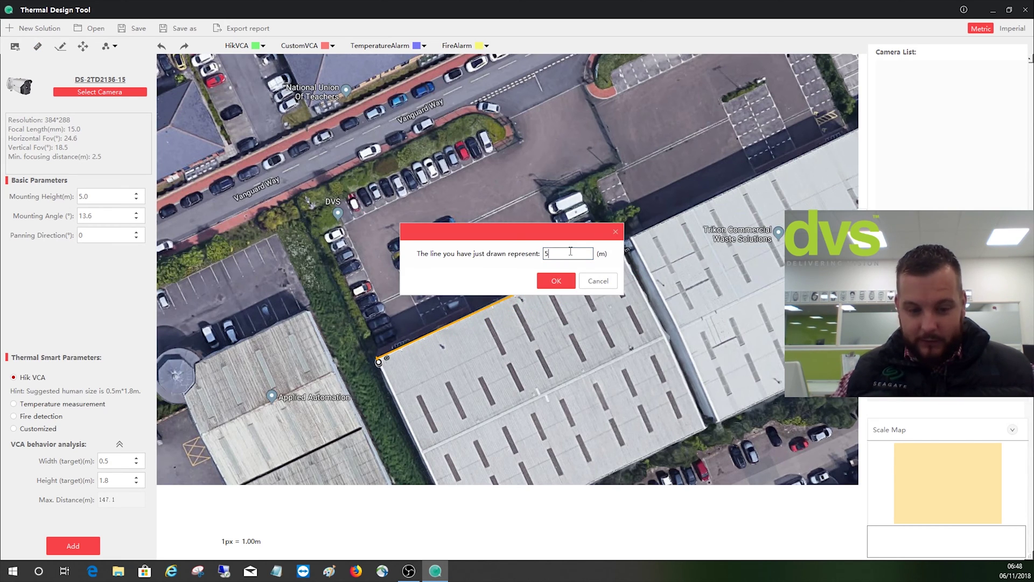
pyautogui.click(557, 282)
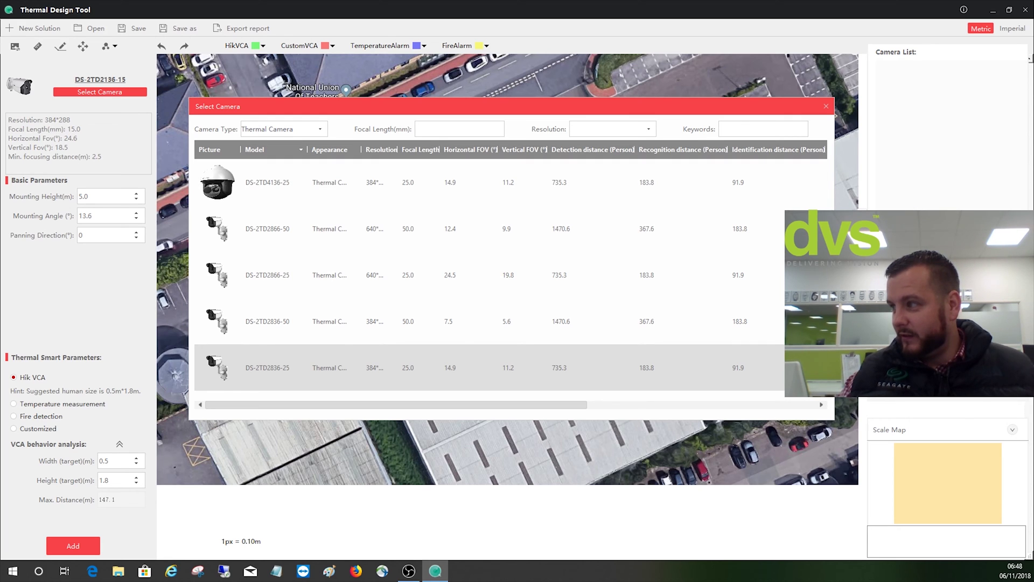
# Choose the DS-2TD2166-7 bullet camera from the catalogue in place of DS-2TD2136-15
pyautogui.scroll(4, 485, 275)
pyautogui.scroll(10, 825, 208)
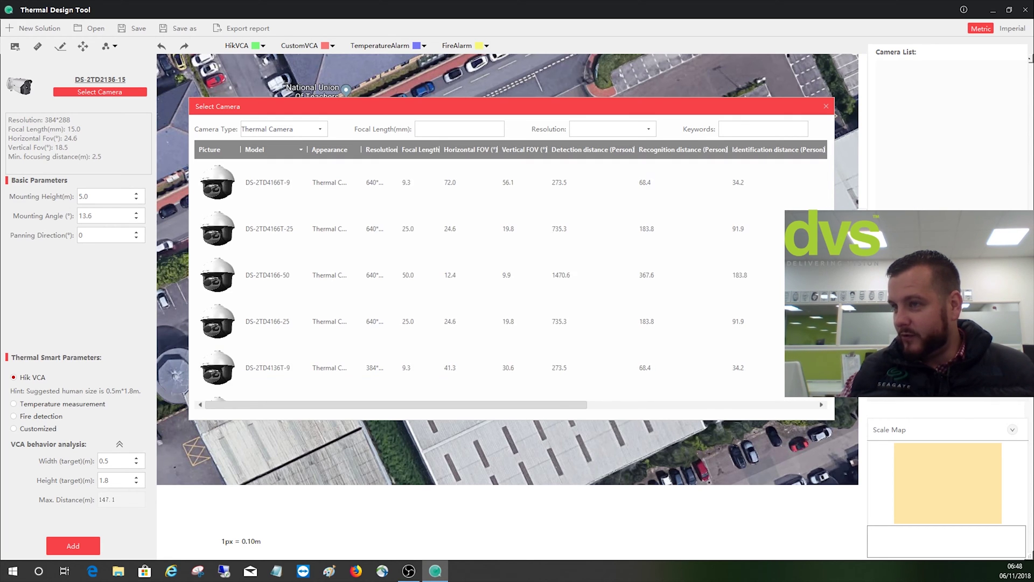
pyautogui.scroll(5, 825, 207)
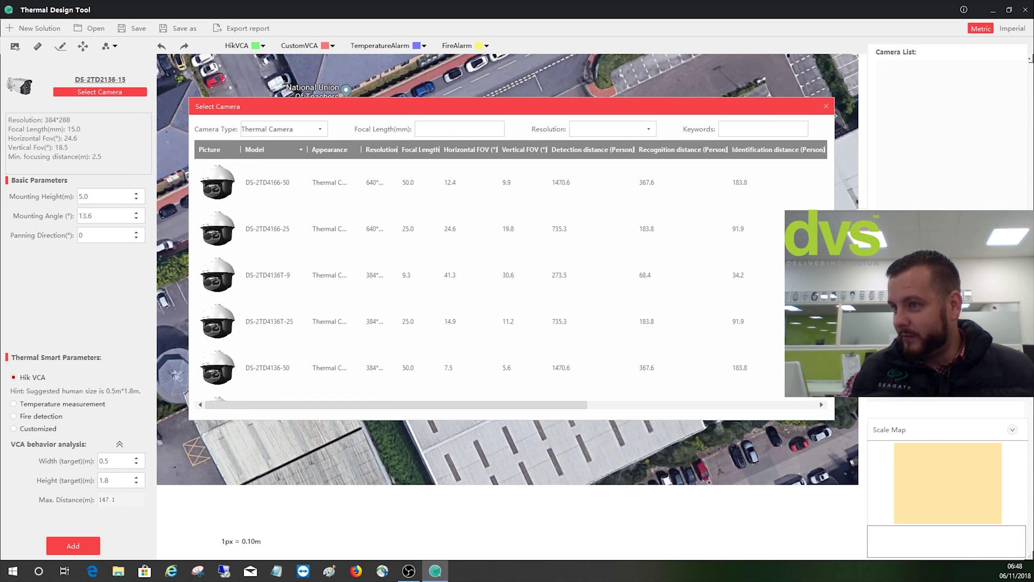
pyautogui.scroll(-5, 512, 275)
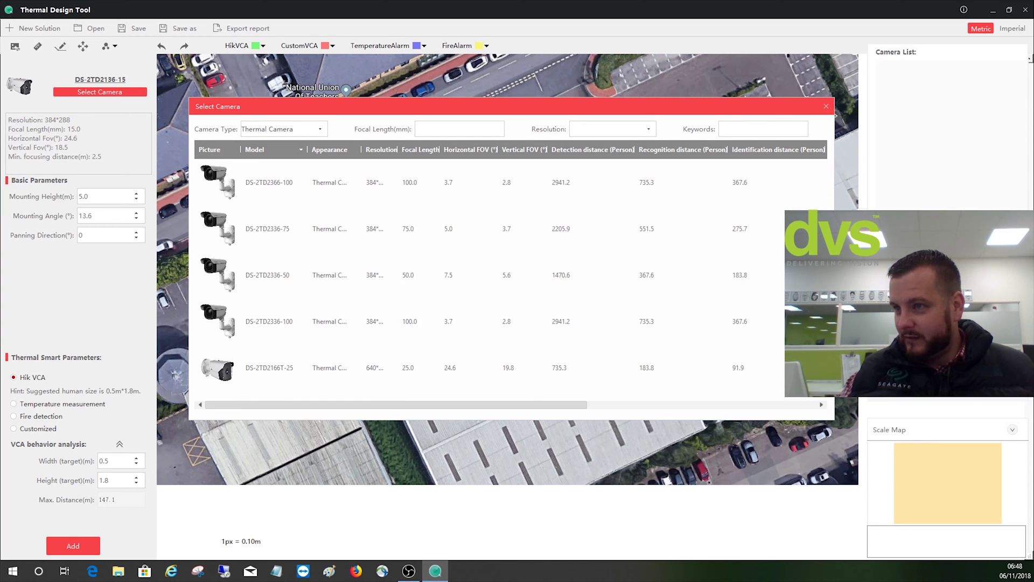
pyautogui.scroll(-2, 512, 275)
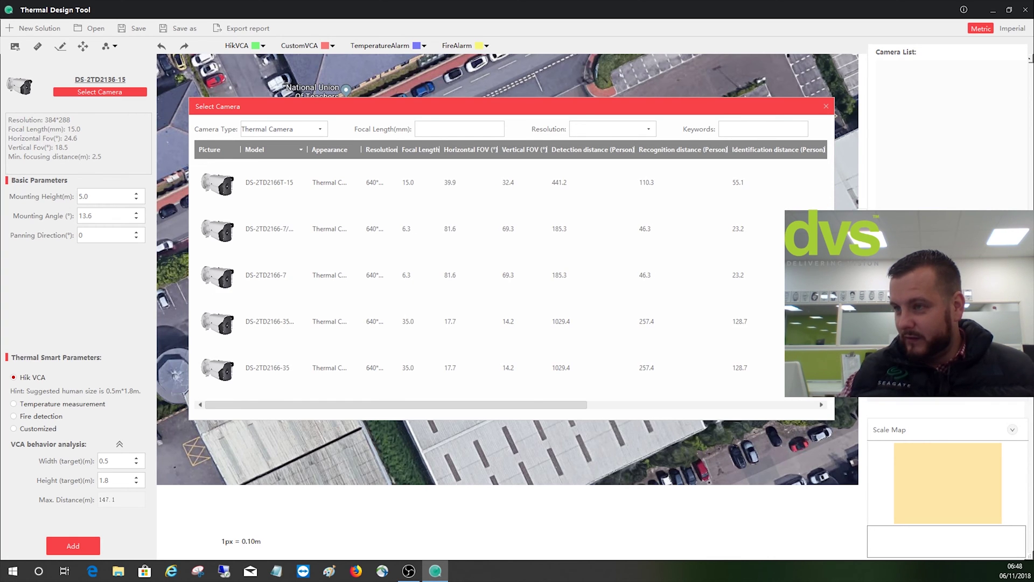
pyautogui.click(259, 277)
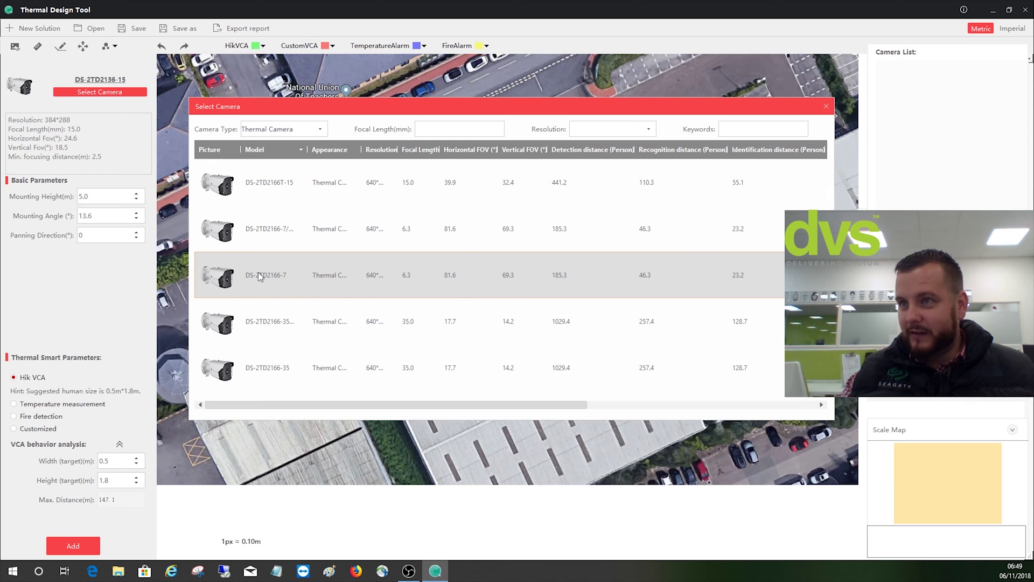
pyautogui.doubleClick(258, 273)
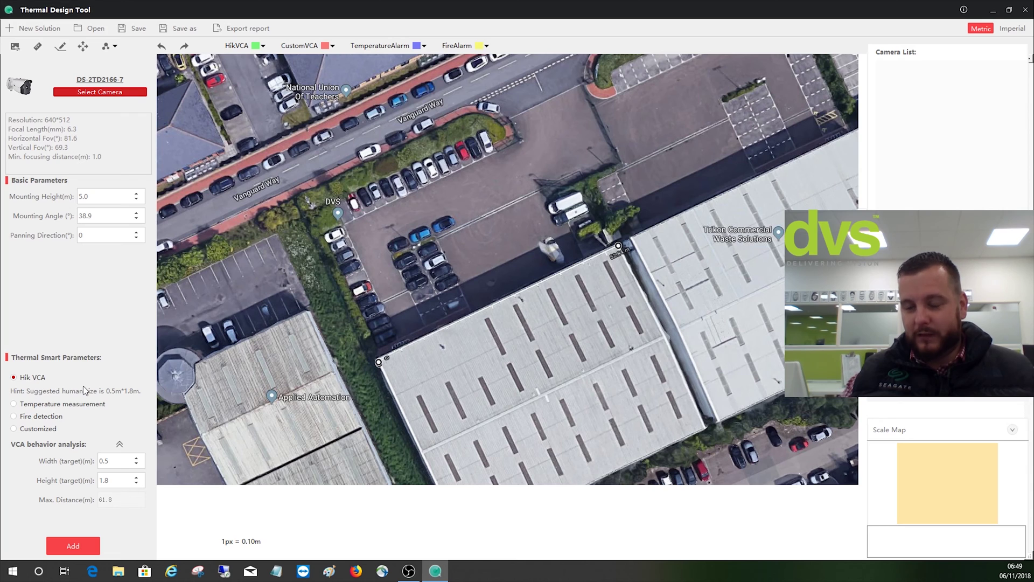
# Add camera 1 on the building corner, its cone aimed across the car park at 296°
pyautogui.click(74, 546)
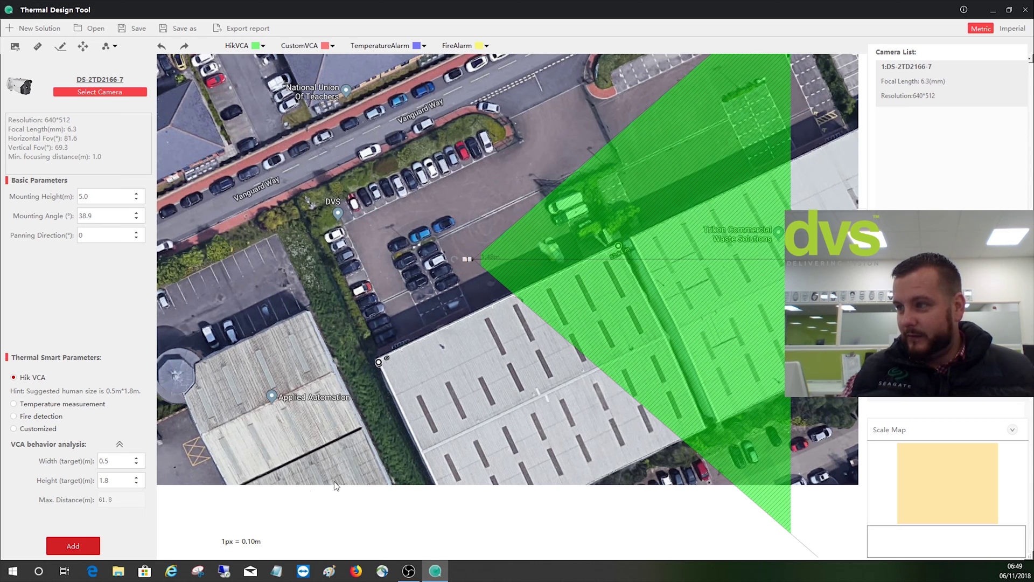
pyautogui.moveTo(470, 262); pyautogui.dragTo(366, 379)
pyautogui.scroll(-4, 677, 360)
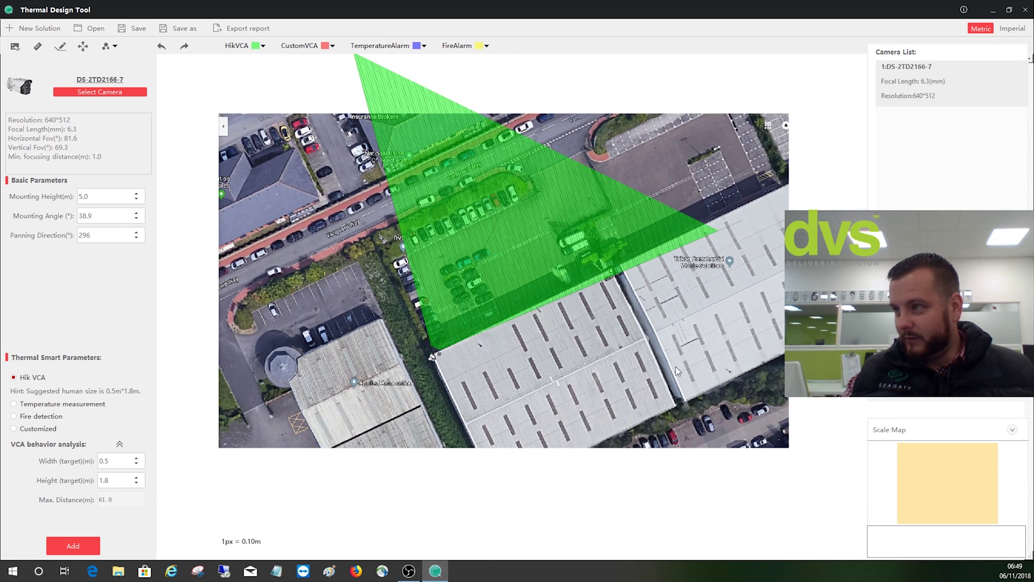
pyautogui.moveTo(675, 367); pyautogui.dragTo(667, 393)
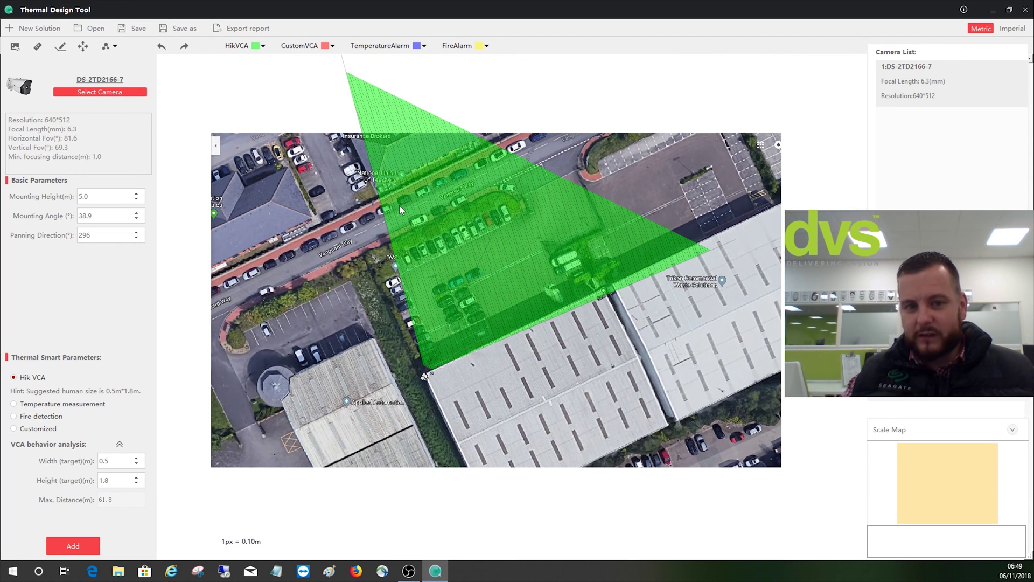
# Lower the camera's mounting height and reduce the mounting angle down to -26.1°
pyautogui.click(136, 200)
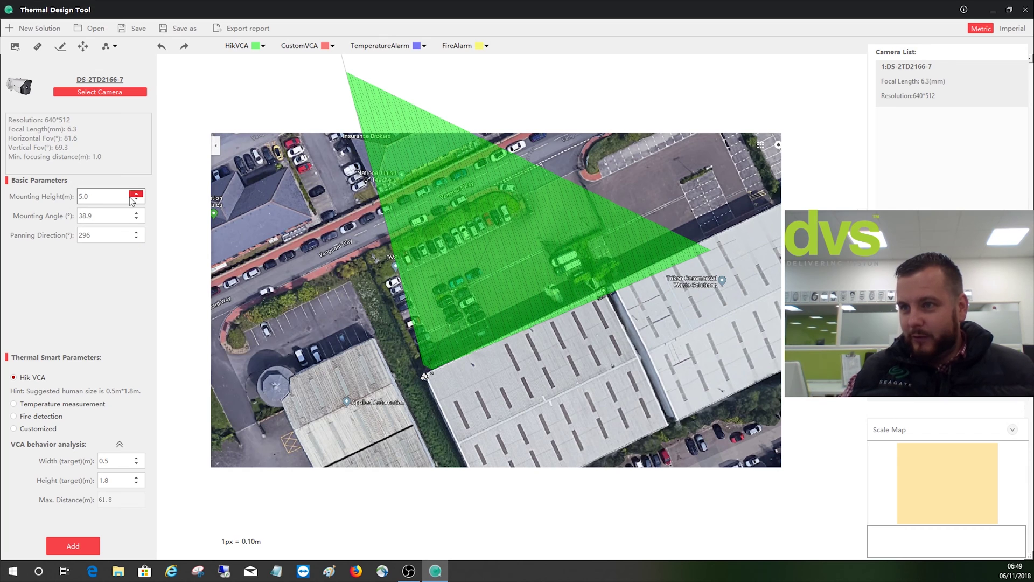
pyautogui.click(136, 200)
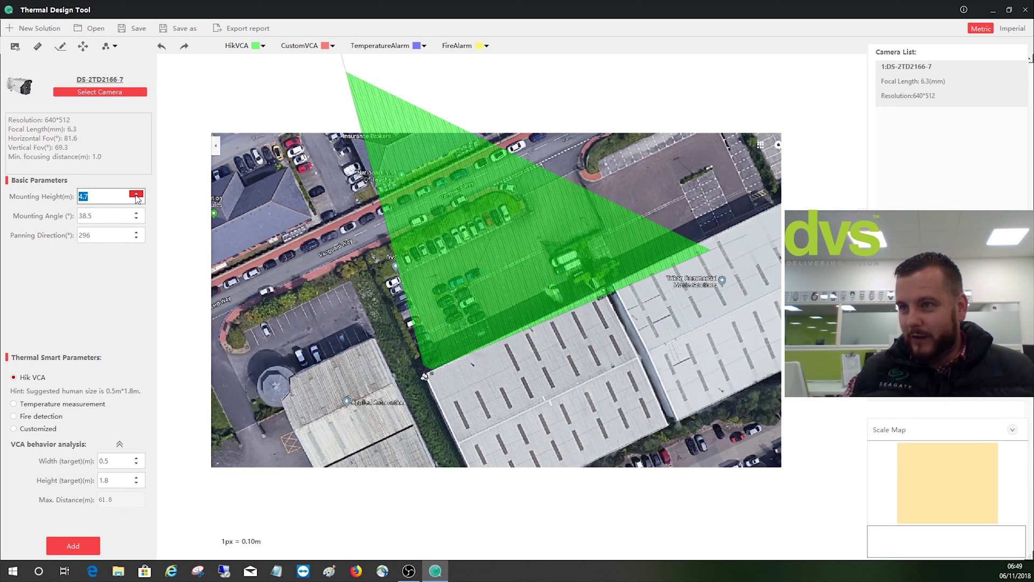
pyautogui.click(136, 218)
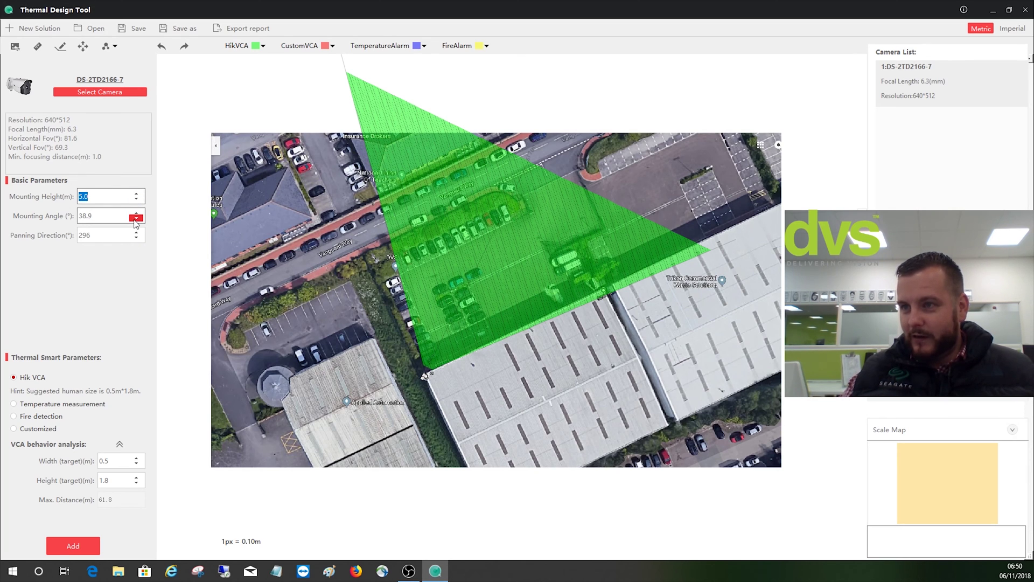
pyautogui.click(135, 221)
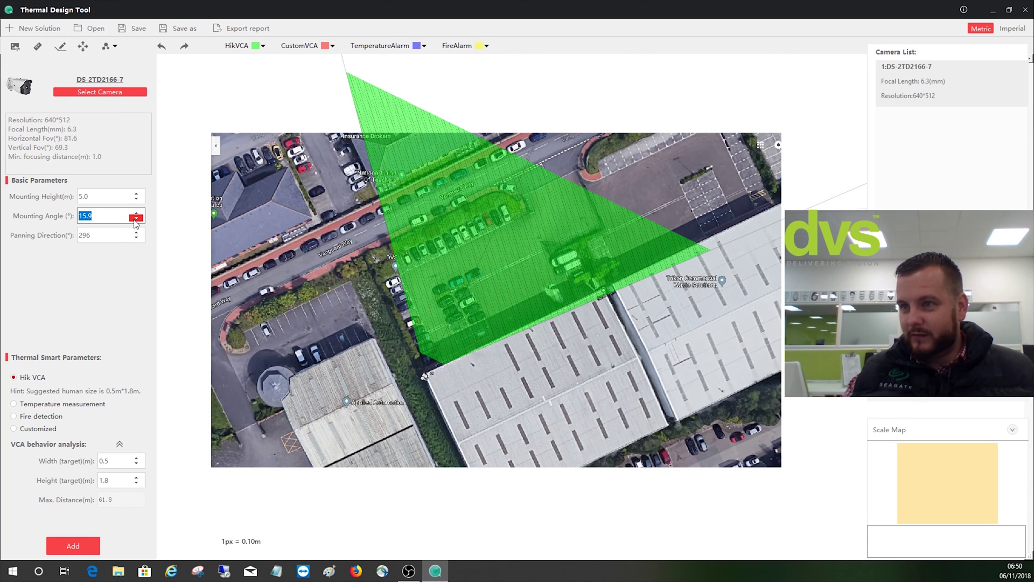
pyautogui.click(135, 221)
pyautogui.click(135, 221)
pyautogui.click(135, 221)
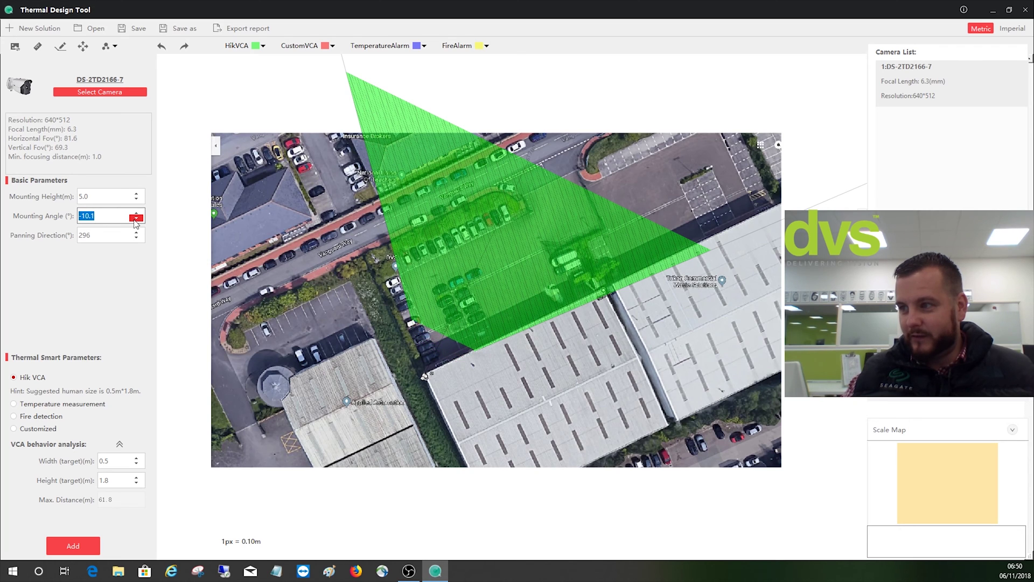
pyautogui.click(136, 221)
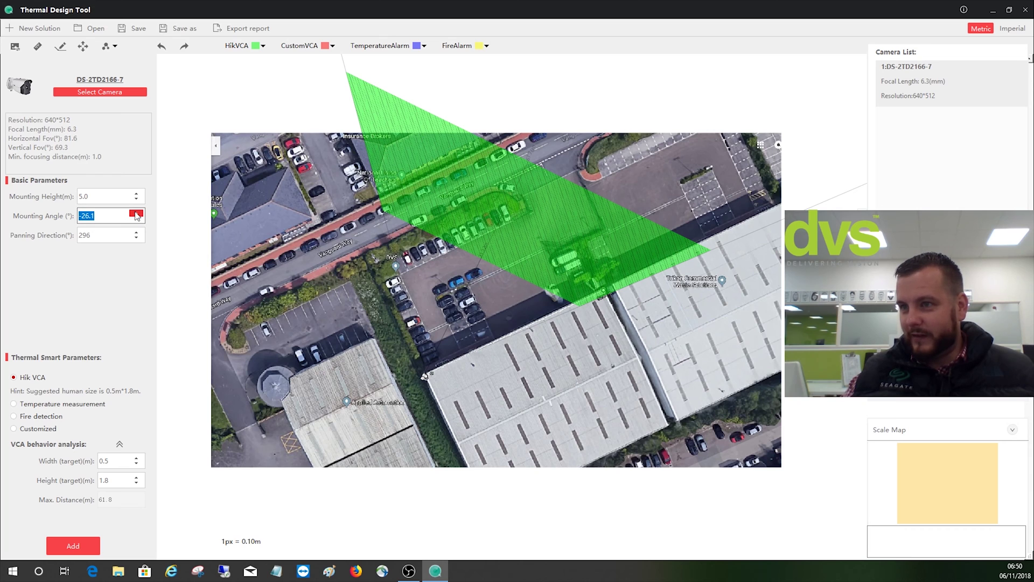
# Raise the mounting angle to 36.9° so the coverage cone spans the car park
pyautogui.click(136, 214)
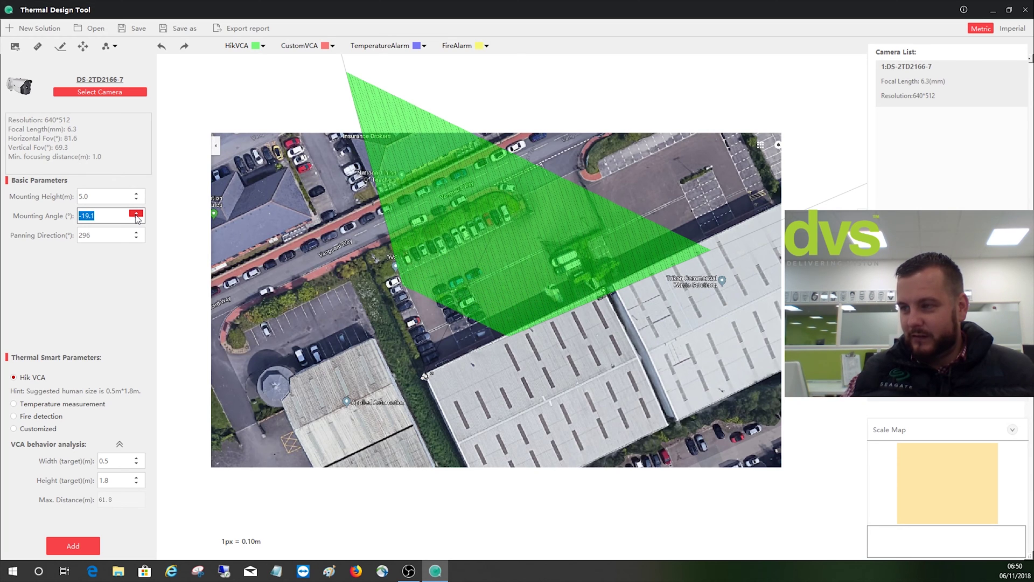
pyautogui.click(135, 214)
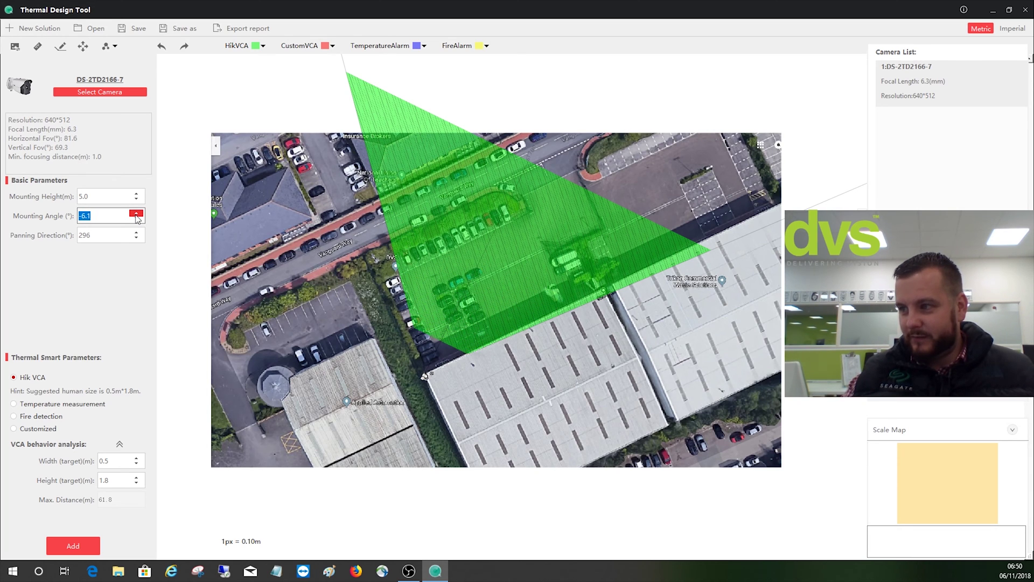
pyautogui.click(135, 215)
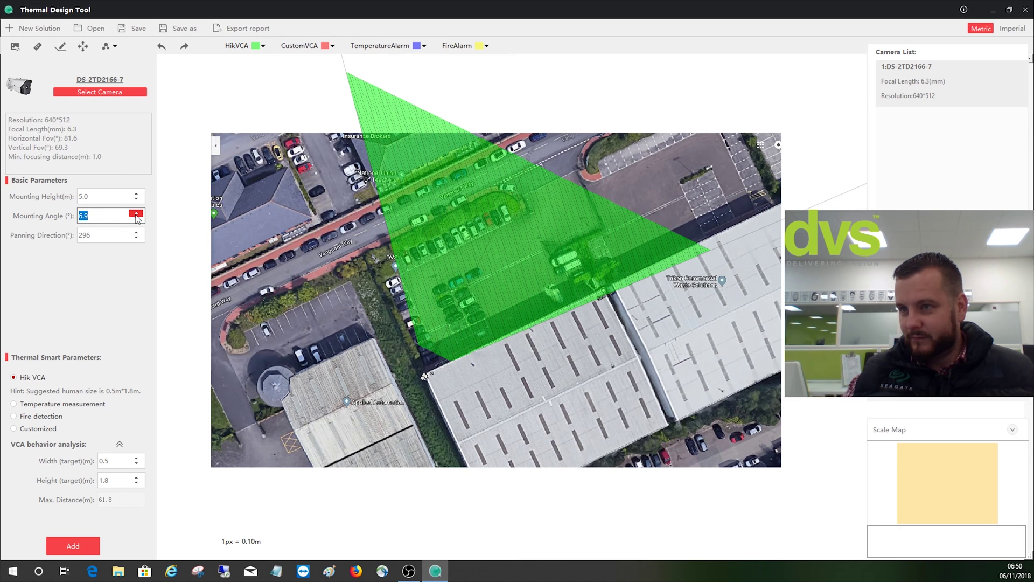
pyautogui.click(136, 215)
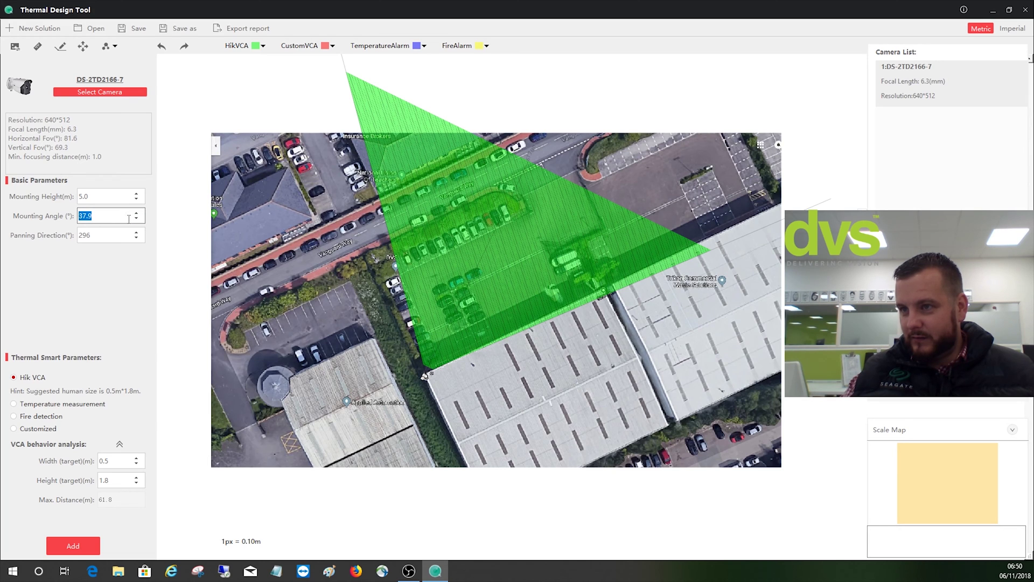
pyautogui.click(136, 218)
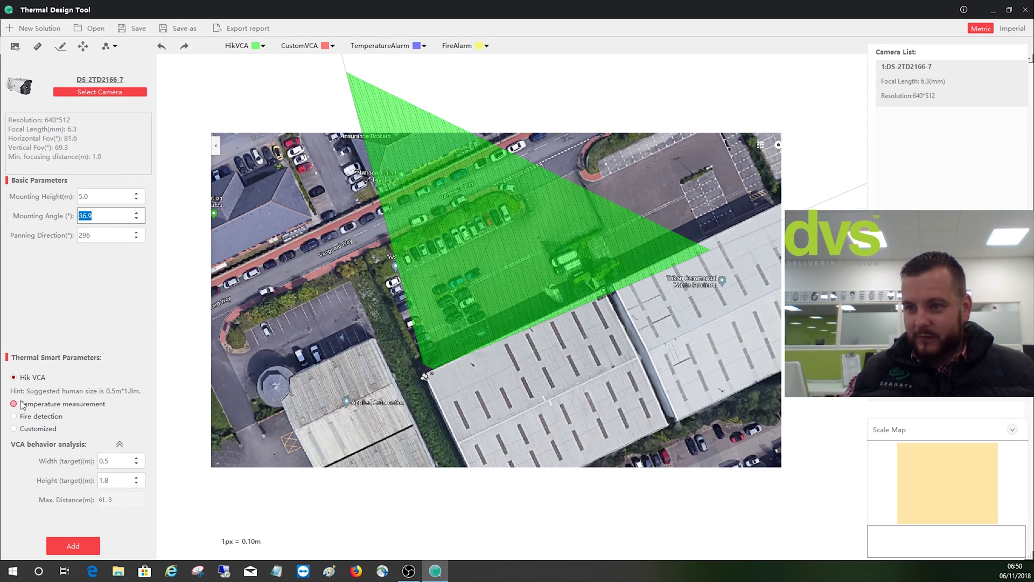
pyautogui.click(263, 46)
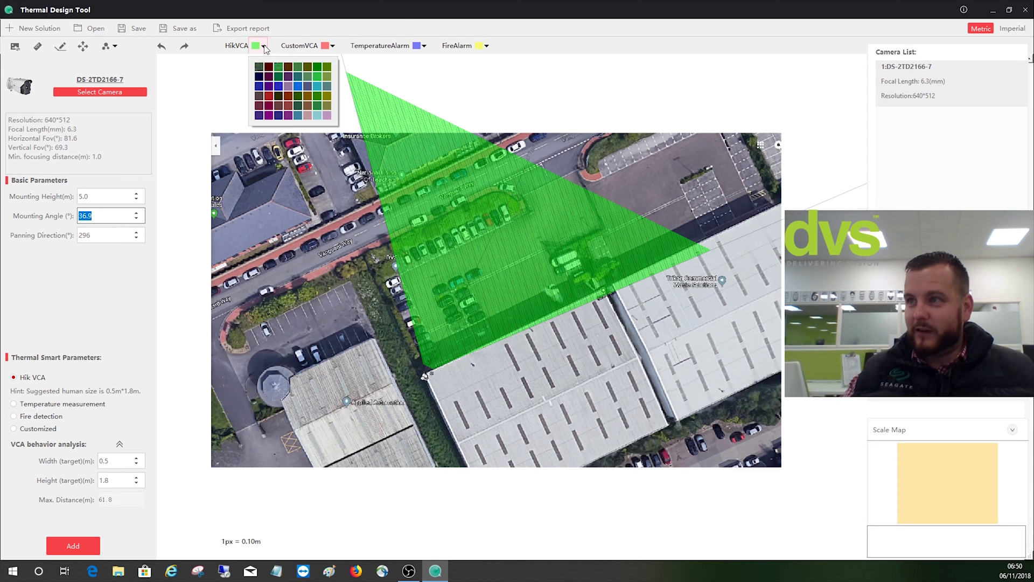
pyautogui.click(290, 114)
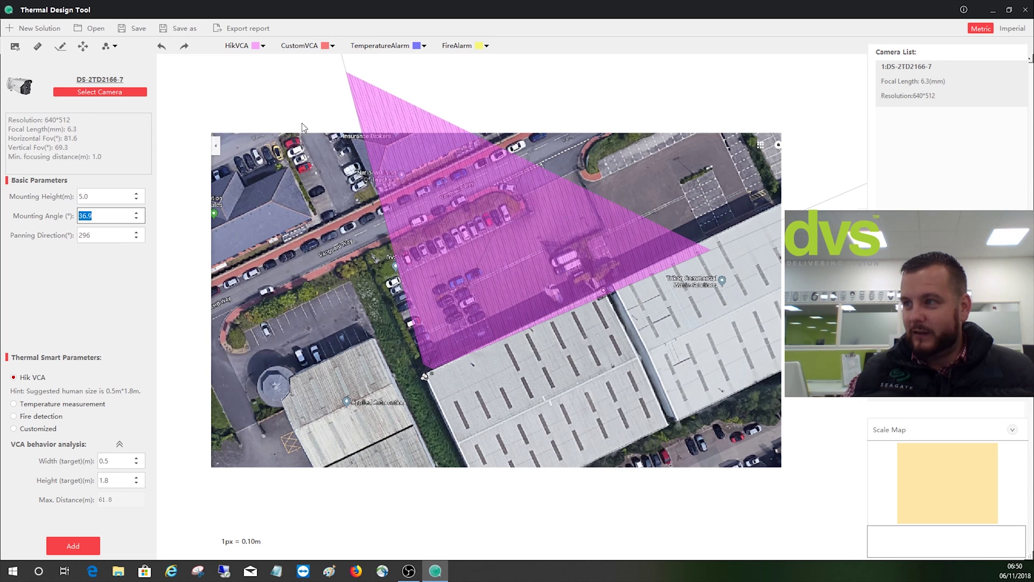
pyautogui.click(263, 47)
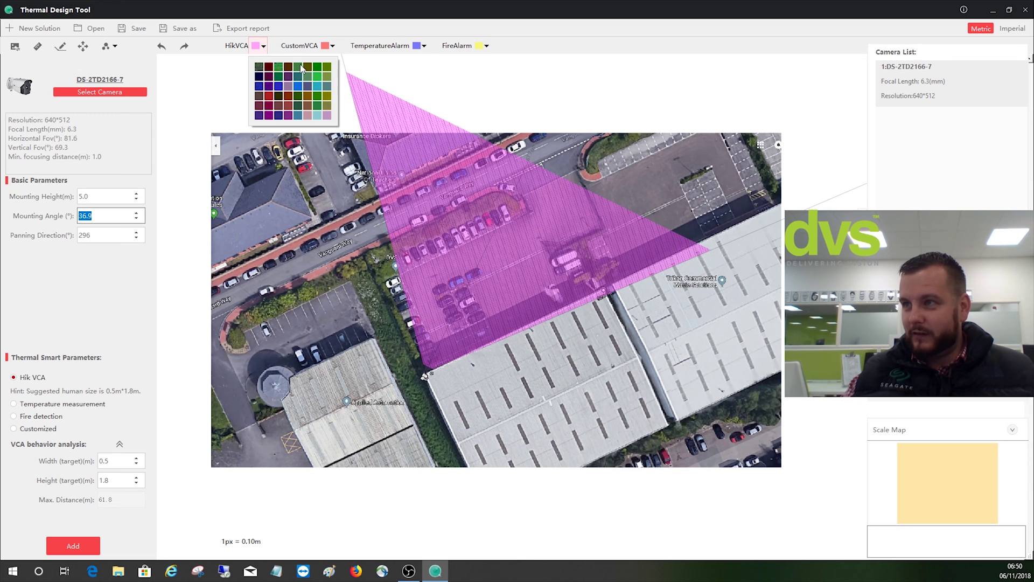
pyautogui.click(263, 47)
pyautogui.click(259, 86)
pyautogui.click(263, 46)
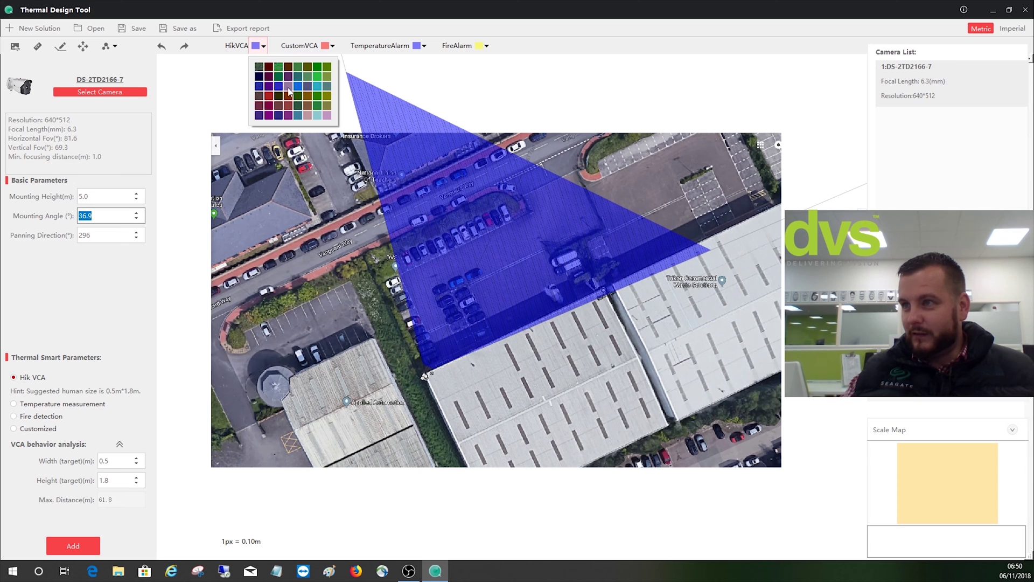
pyautogui.click(317, 68)
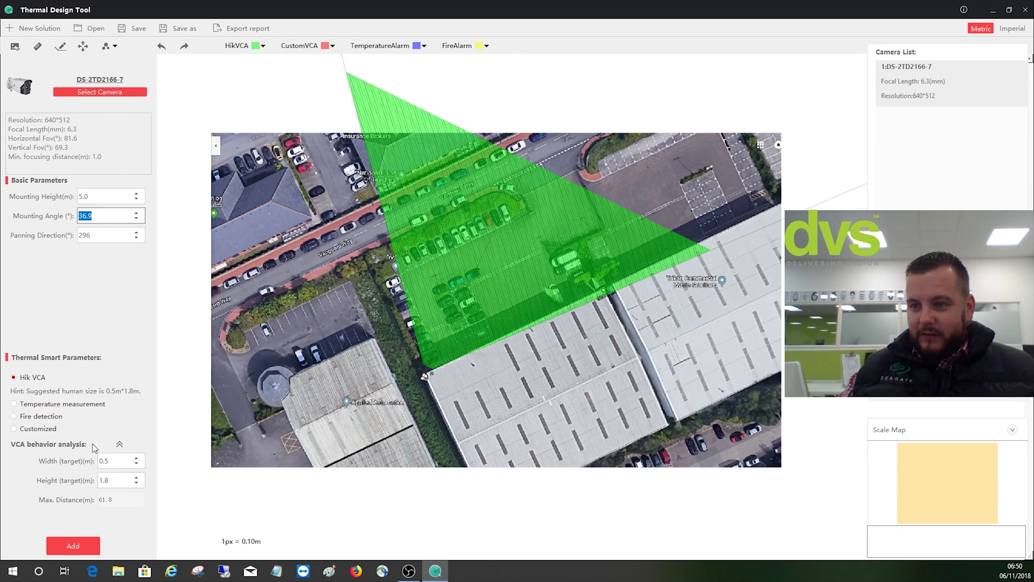
pyautogui.click(136, 465)
pyautogui.click(137, 464)
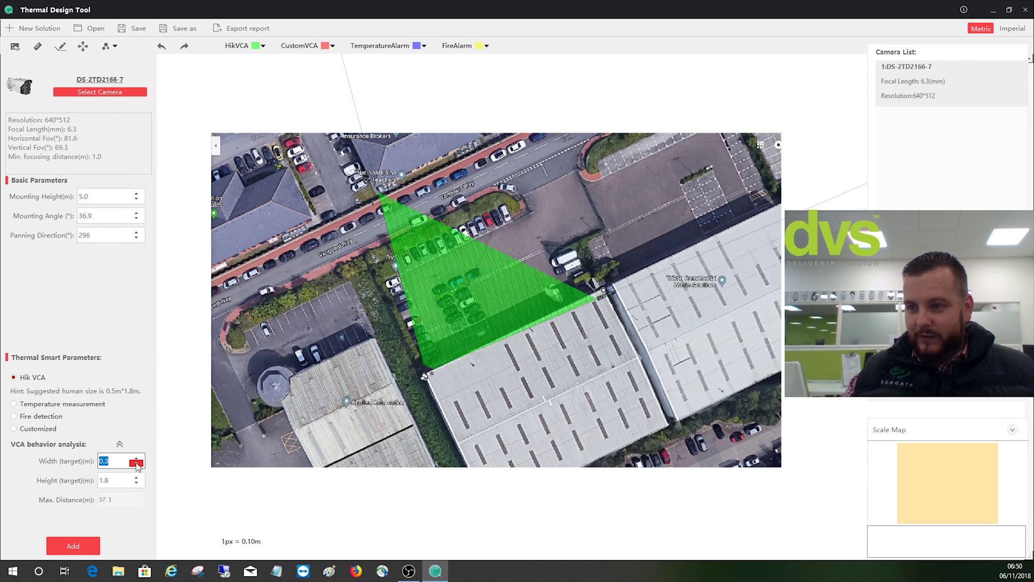
pyautogui.click(136, 465)
pyautogui.click(137, 464)
pyautogui.click(136, 483)
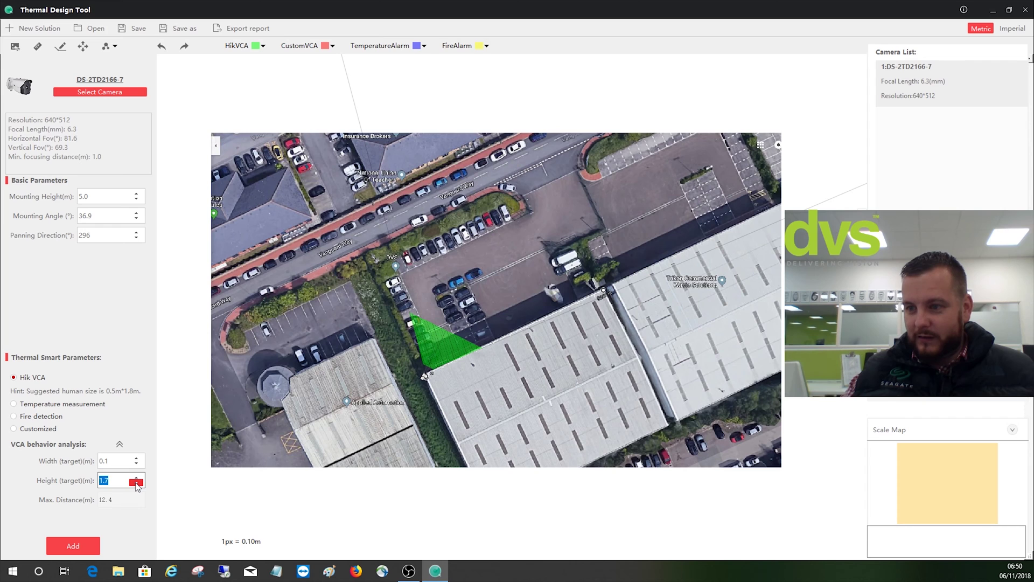
pyautogui.click(136, 483)
pyautogui.click(136, 483)
pyautogui.click(136, 483)
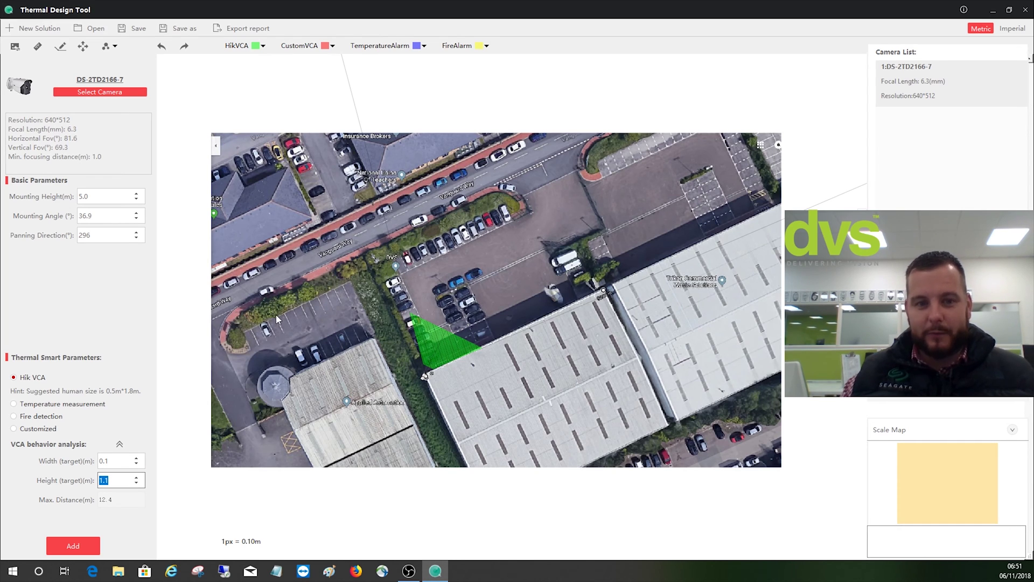
pyautogui.click(136, 458)
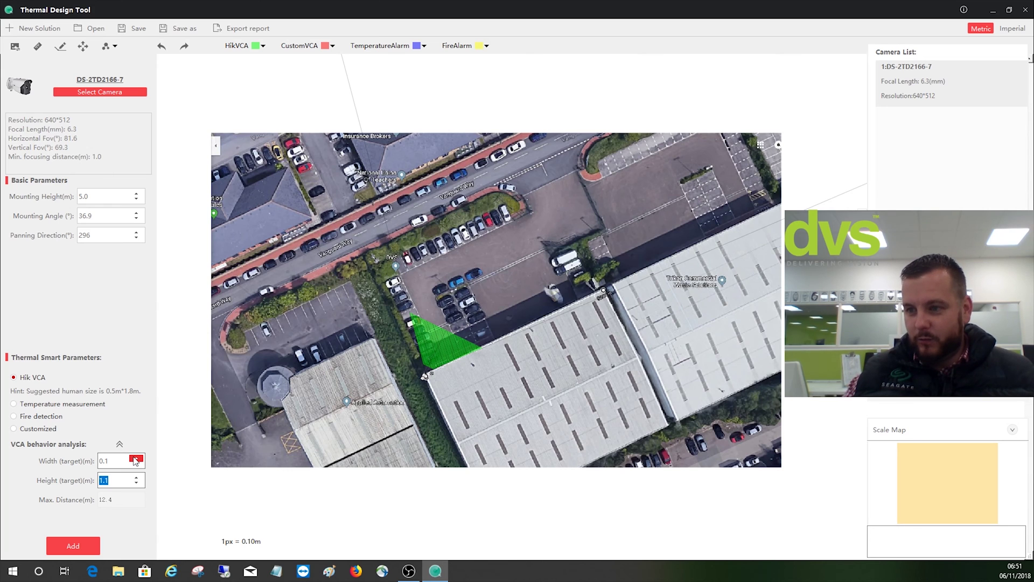
pyautogui.click(136, 458)
pyautogui.click(136, 457)
pyautogui.click(136, 457)
pyautogui.click(137, 477)
pyautogui.click(137, 476)
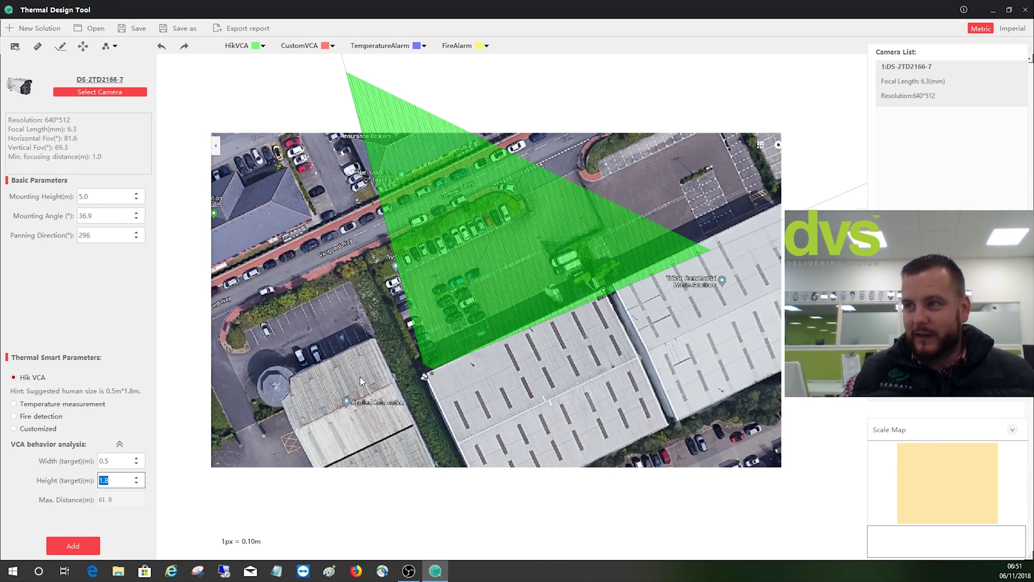
# Switch the thermal smart parameter from temperature measurement to fire detection with a 1.0 × 1.0 m source
pyautogui.click(14, 404)
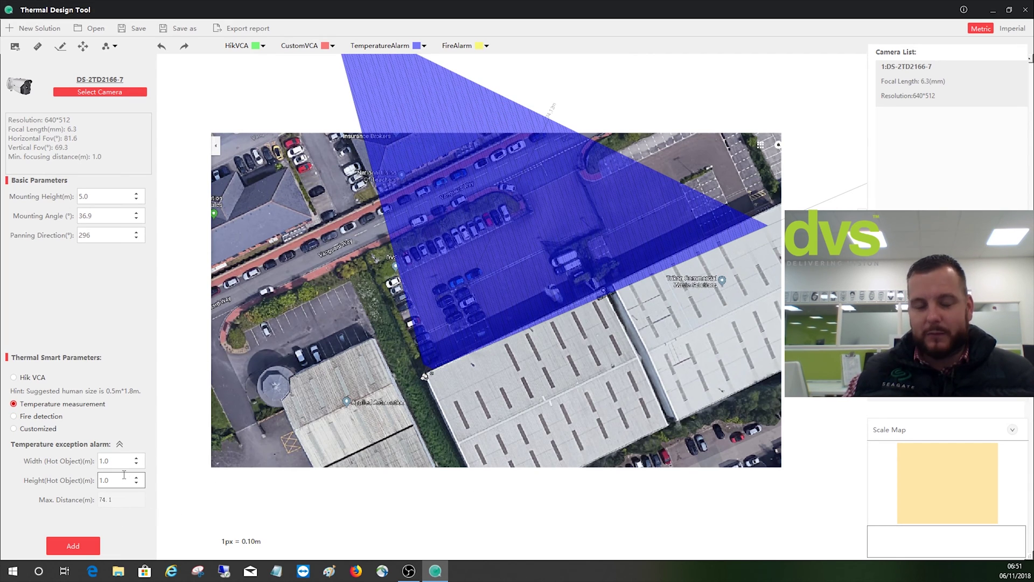
pyautogui.click(13, 416)
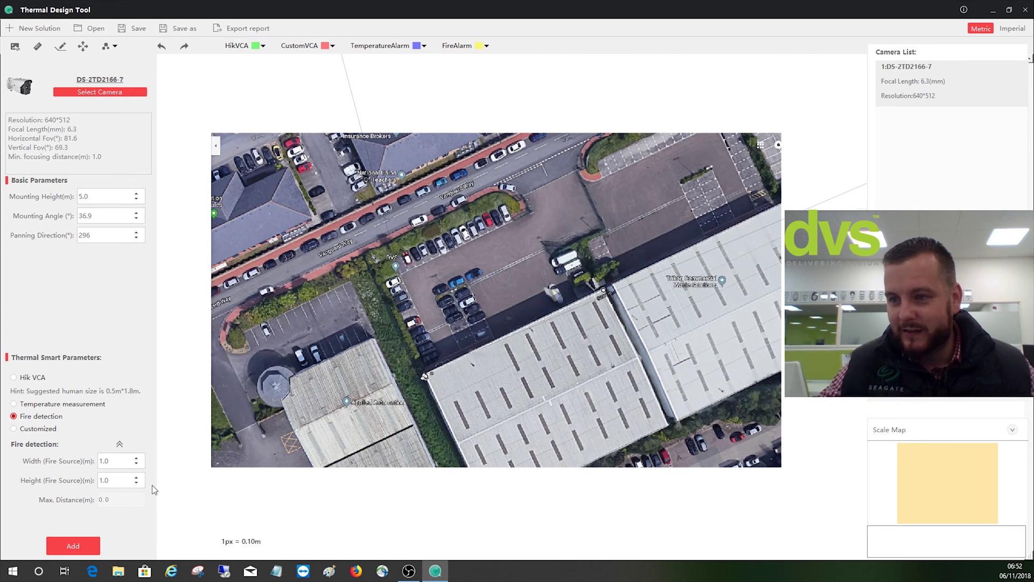
# Enlarge the fire source, raising its height and its width to 1.5
pyautogui.click(135, 458)
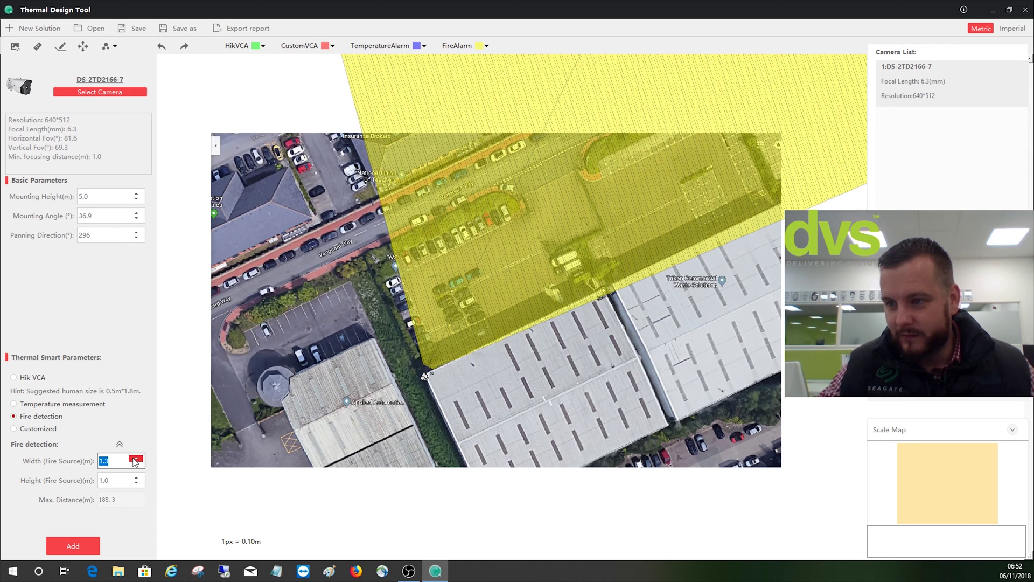
pyautogui.click(135, 477)
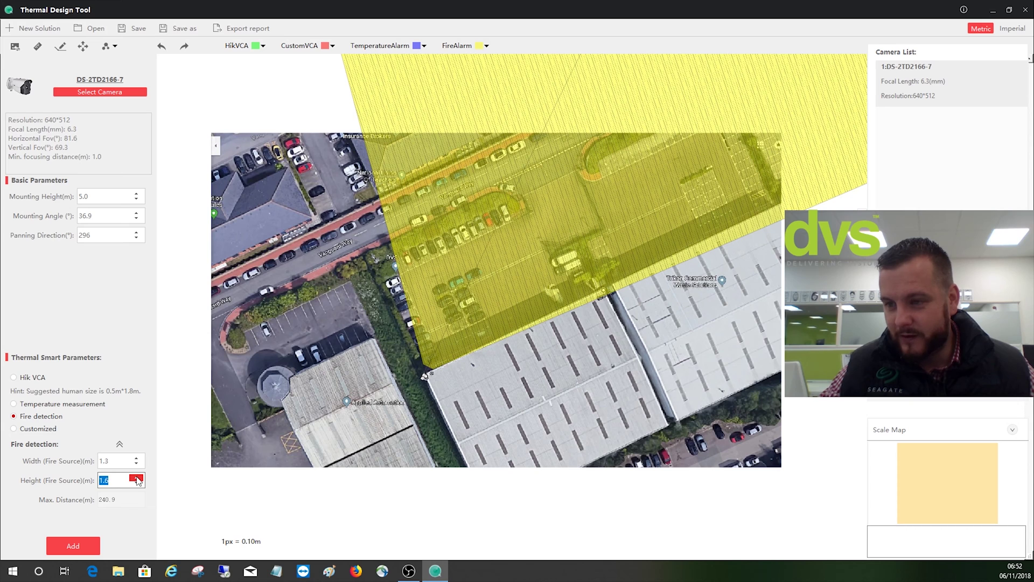
pyautogui.click(140, 457)
pyautogui.click(140, 458)
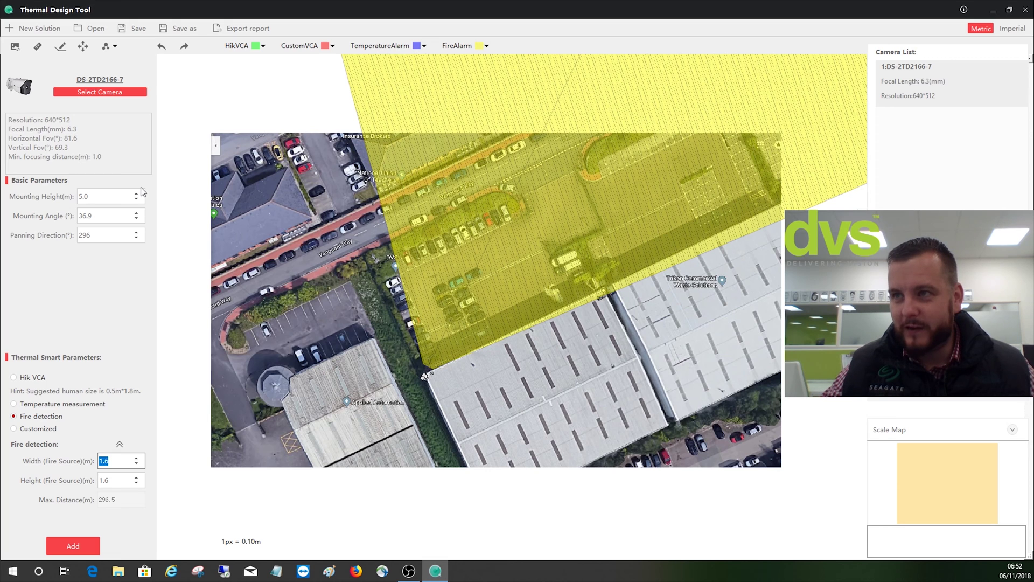
# Colour the fire-alarm coverage grey and switch the camera back to Hik VCA
pyautogui.click(480, 50)
pyautogui.click(482, 79)
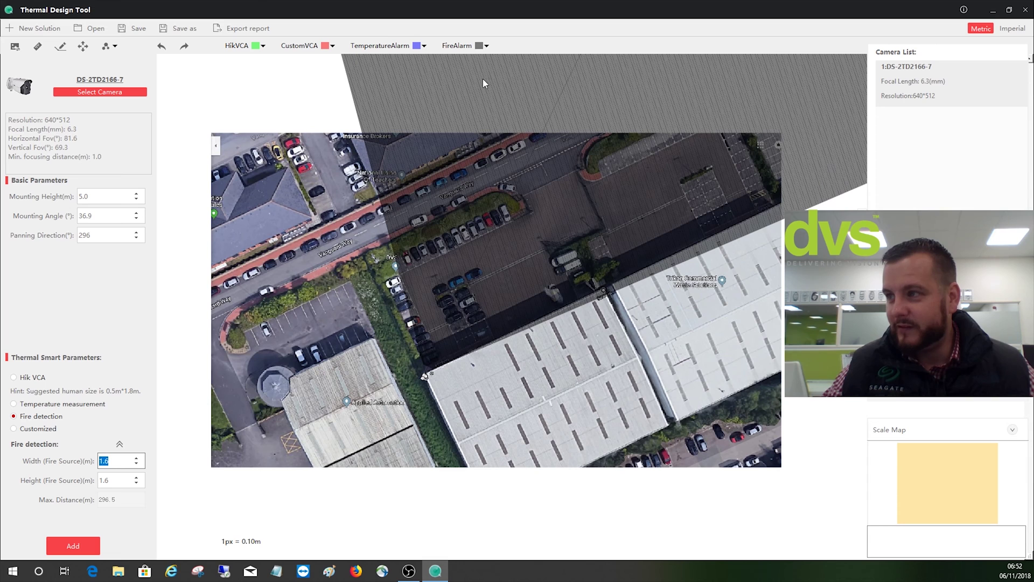
pyautogui.click(14, 378)
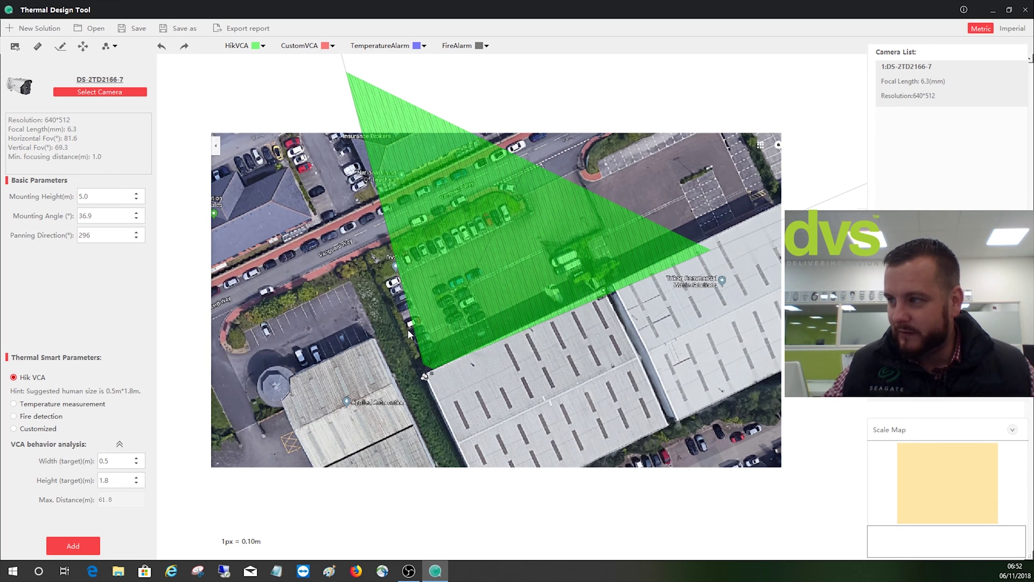
# Add a second DS-2TD2166-7 camera along the building edge, panned to 194°
pyautogui.click(82, 547)
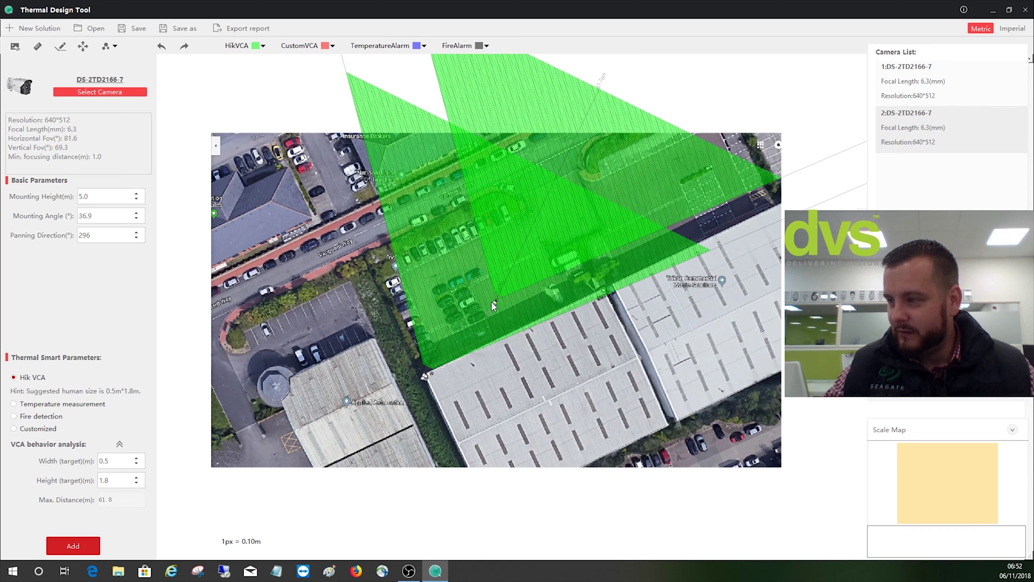
pyautogui.moveTo(492, 302)
pyautogui.mouseDown()
pyautogui.moveTo(538, 312)
pyautogui.moveTo(503, 306)
pyautogui.mouseUp()
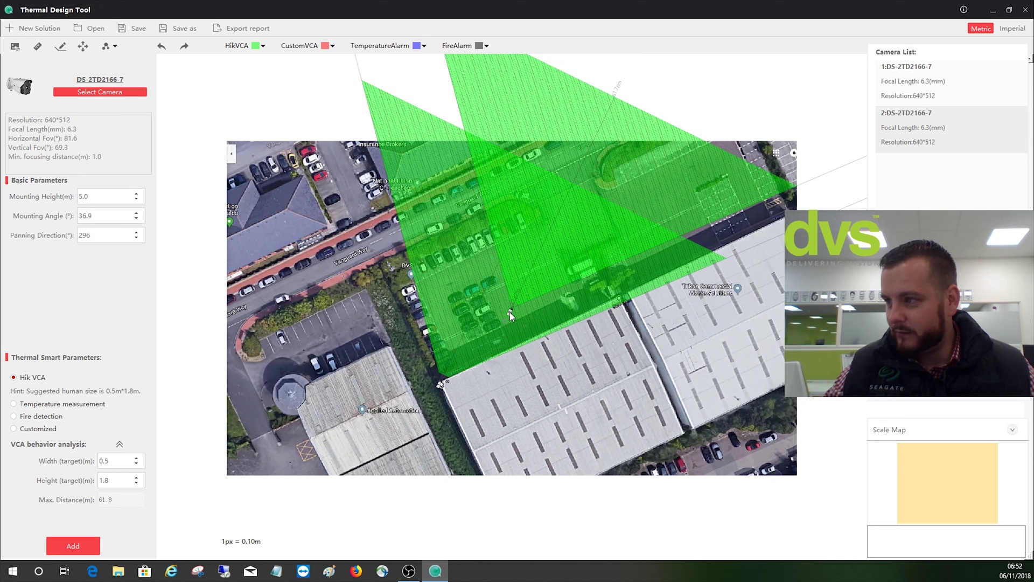
pyautogui.moveTo(510, 313); pyautogui.dragTo(608, 311)
pyautogui.click(138, 233)
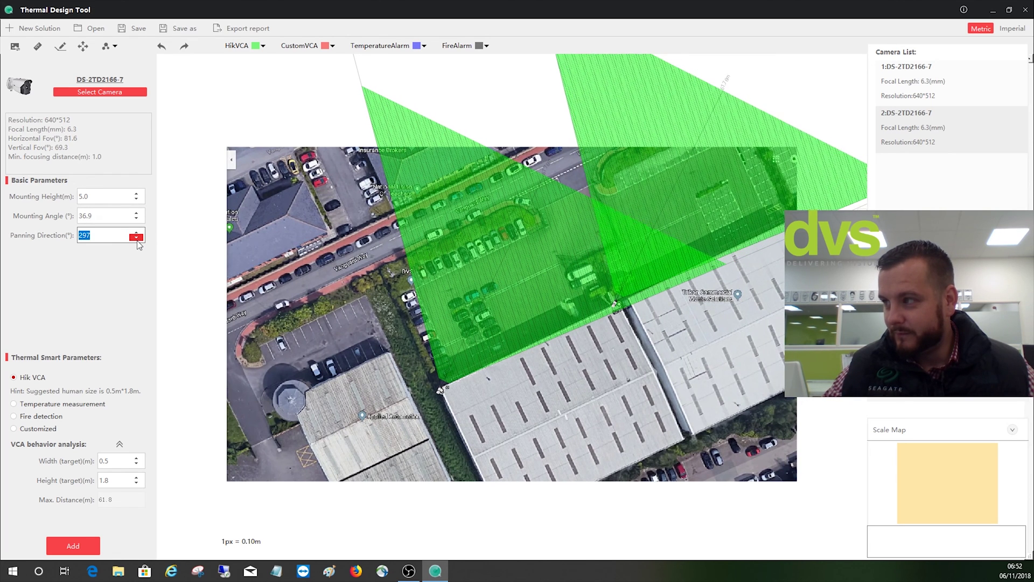
pyautogui.moveTo(137, 238); pyautogui.dragTo(139, 245)
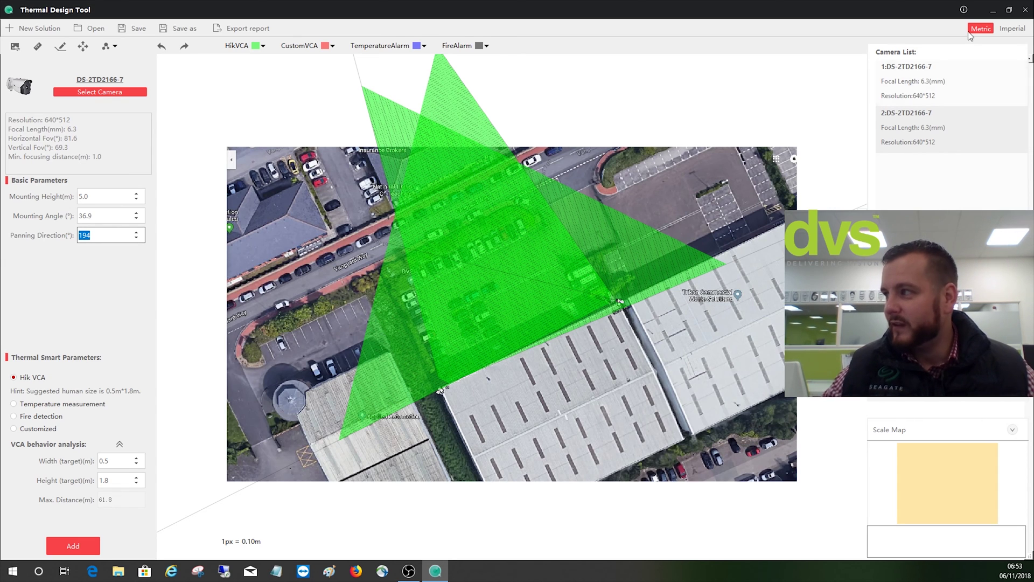
# Compare the first camera's panning direction with the second camera's settings in the Camera List
pyautogui.click(952, 63)
pyautogui.click(933, 118)
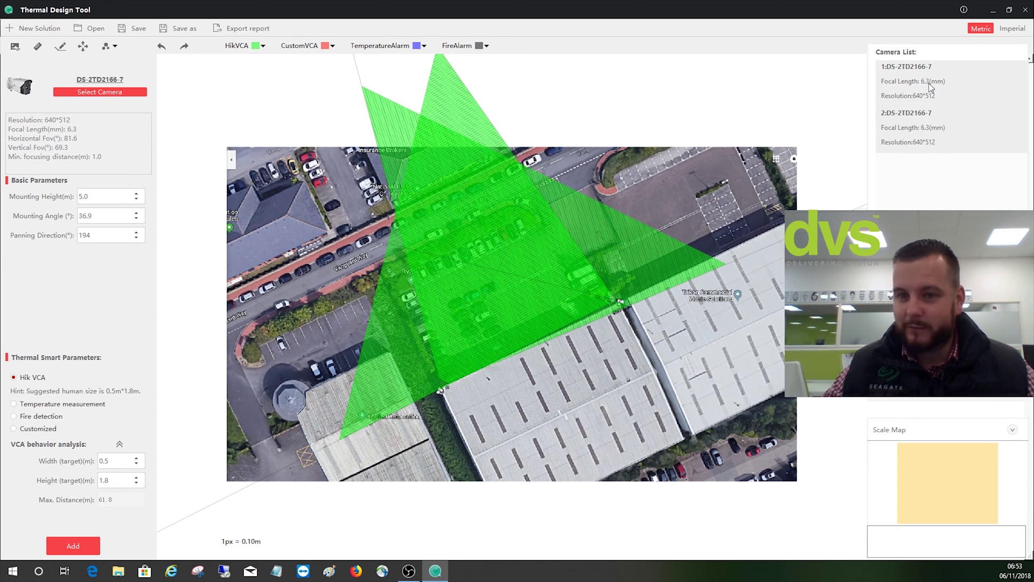
pyautogui.click(929, 122)
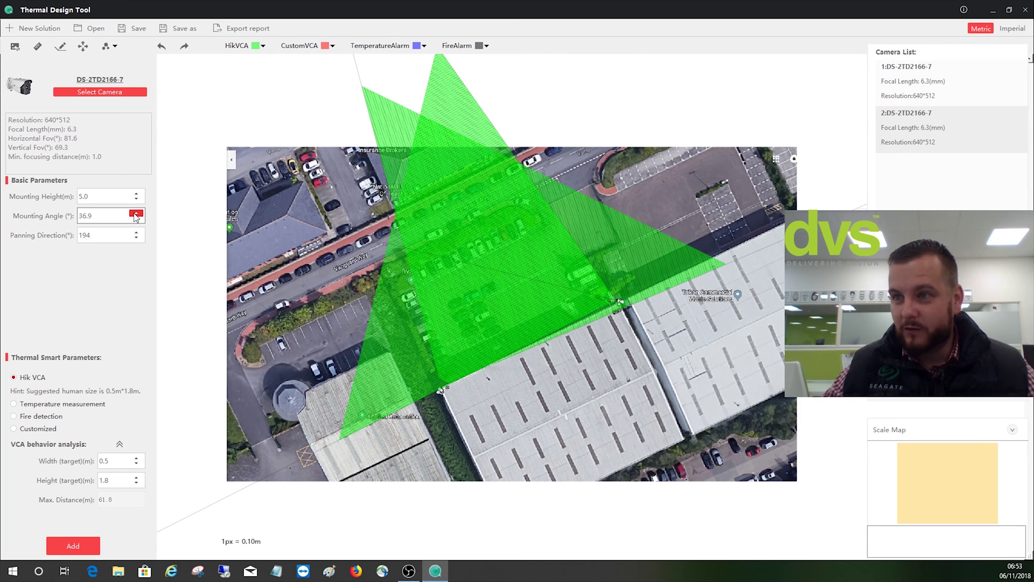
# Place a human target near the building edge and a car target inside the coverage area
pyautogui.click(113, 47)
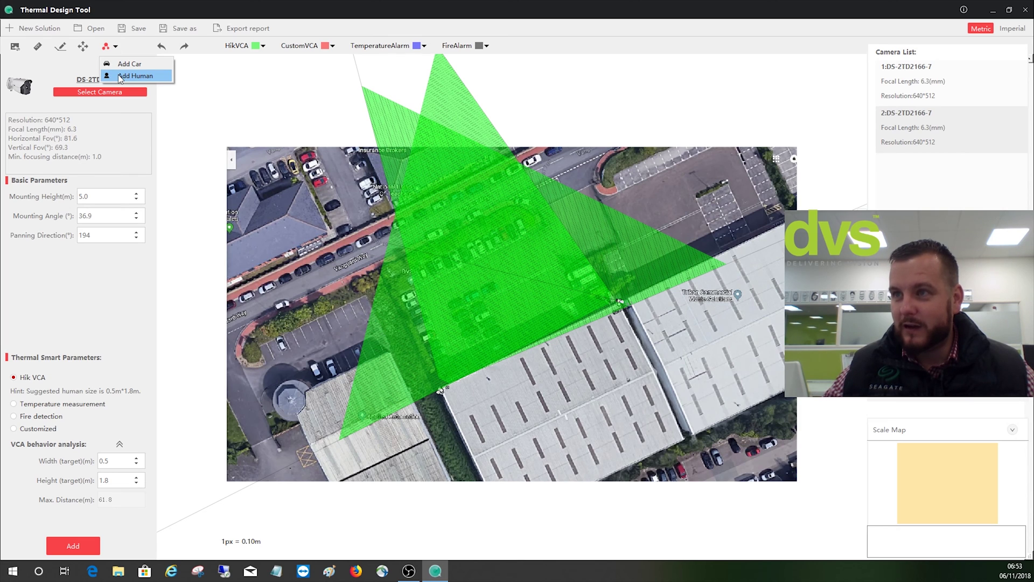
pyautogui.click(117, 74)
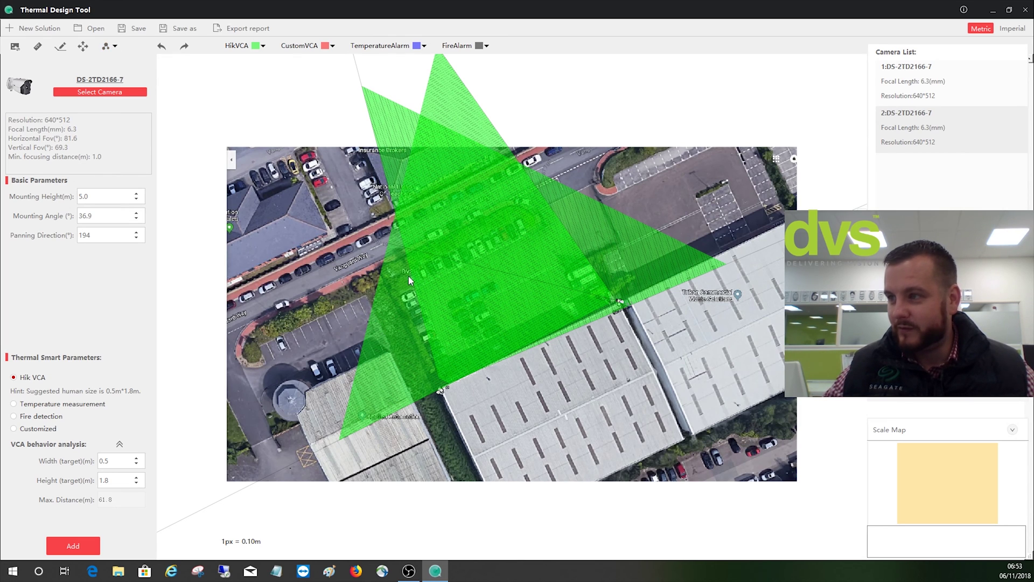
pyautogui.click(425, 294)
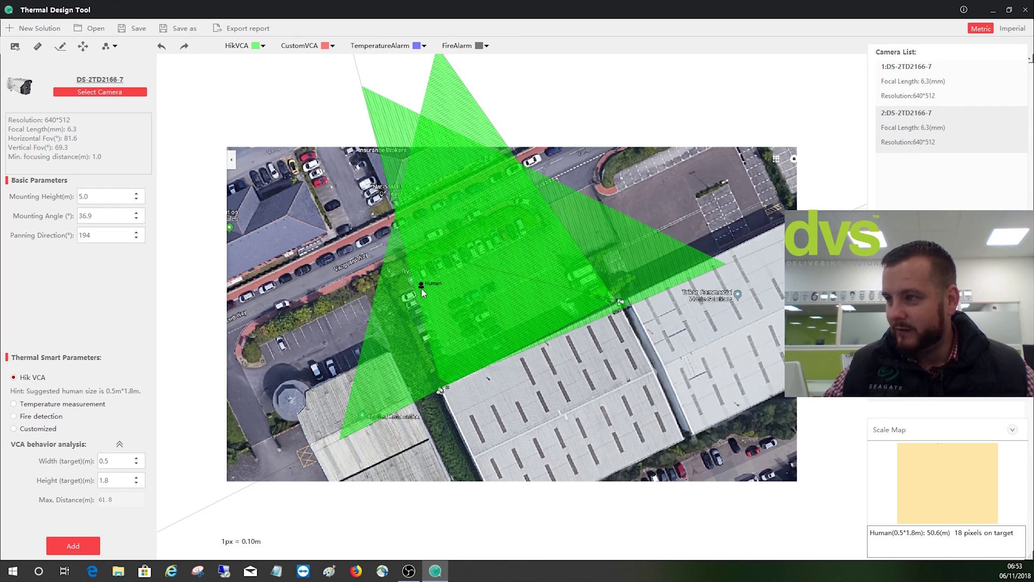
pyautogui.moveTo(423, 289); pyautogui.dragTo(429, 303)
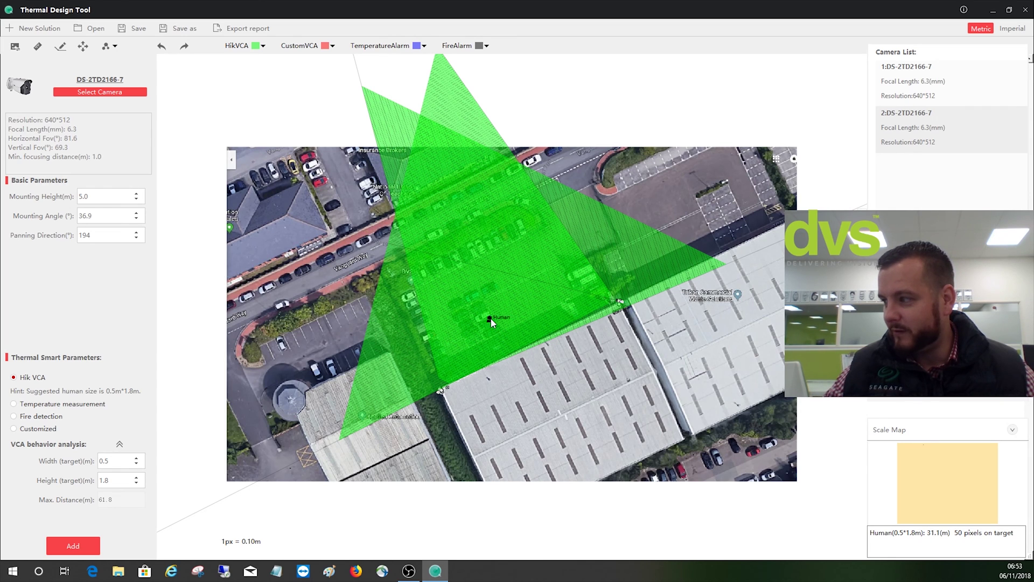
pyautogui.moveTo(492, 321)
pyautogui.mouseDown()
pyautogui.moveTo(501, 276)
pyautogui.moveTo(575, 297)
pyautogui.moveTo(580, 283)
pyautogui.moveTo(614, 300)
pyautogui.moveTo(416, 249)
pyautogui.moveTo(582, 298)
pyautogui.mouseUp()
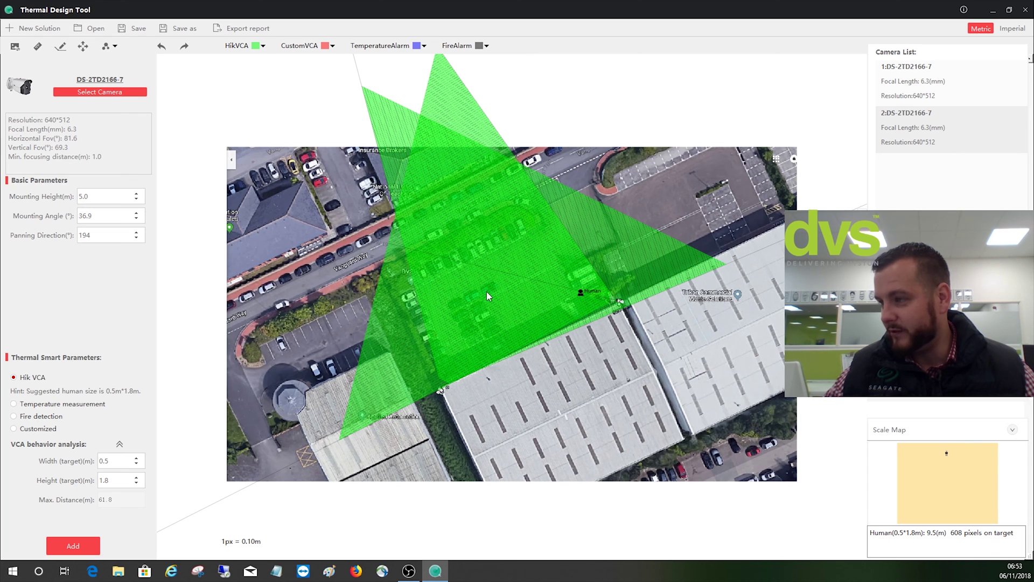
pyautogui.click(114, 47)
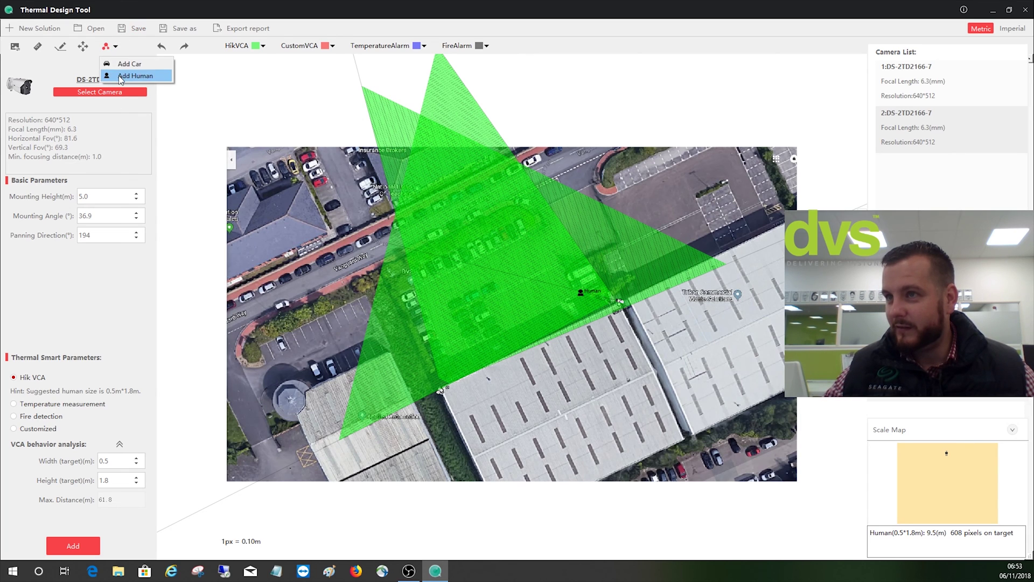
pyautogui.click(122, 64)
pyautogui.click(432, 269)
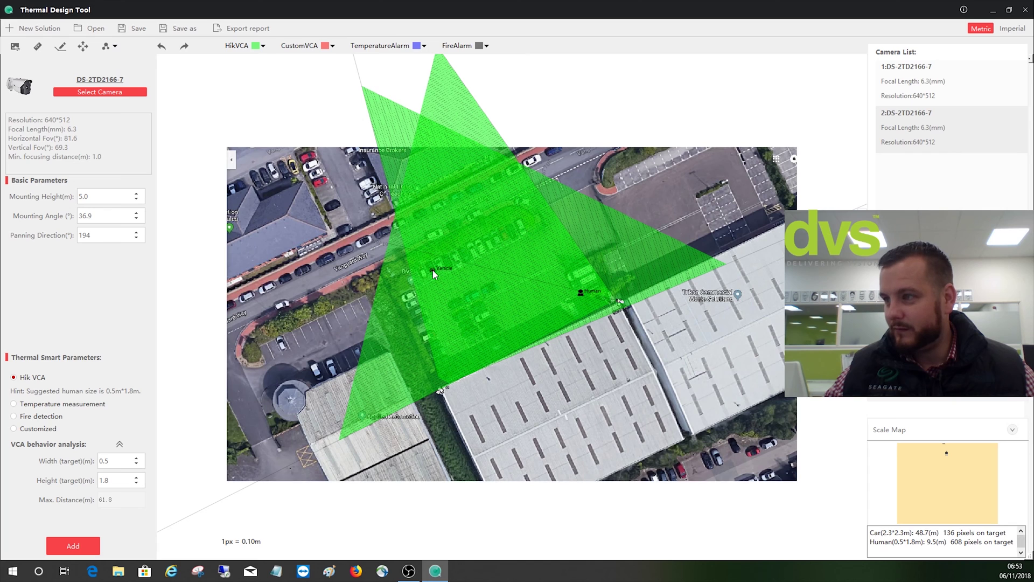
pyautogui.moveTo(435, 271)
pyautogui.mouseDown()
pyautogui.moveTo(487, 262)
pyautogui.moveTo(586, 275)
pyautogui.moveTo(538, 274)
pyautogui.moveTo(489, 302)
pyautogui.mouseUp()
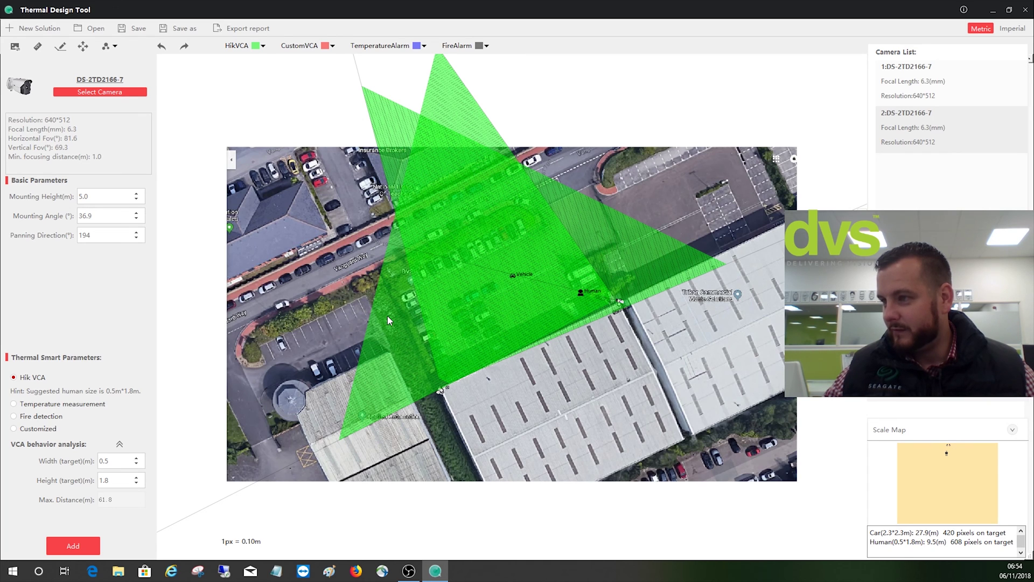
# Add a second car and a second human target, then preview both cameras' specifications
pyautogui.click(439, 391)
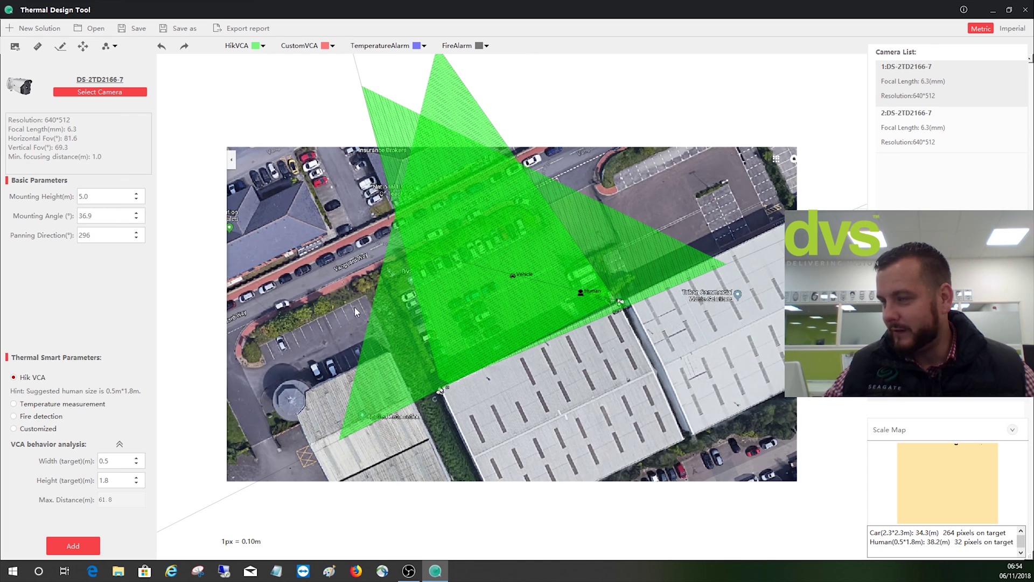
pyautogui.click(112, 47)
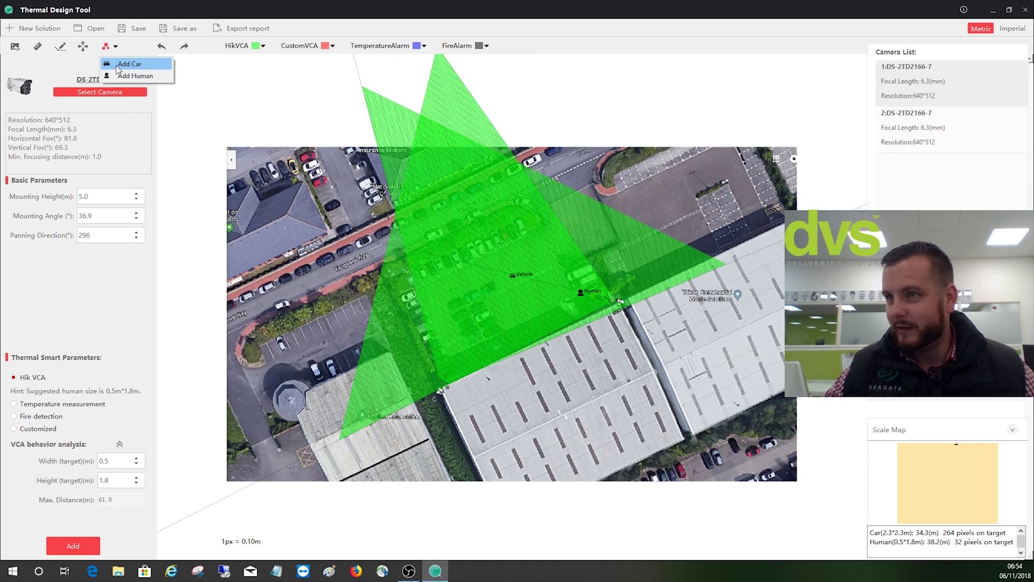
pyautogui.click(117, 65)
pyautogui.click(437, 308)
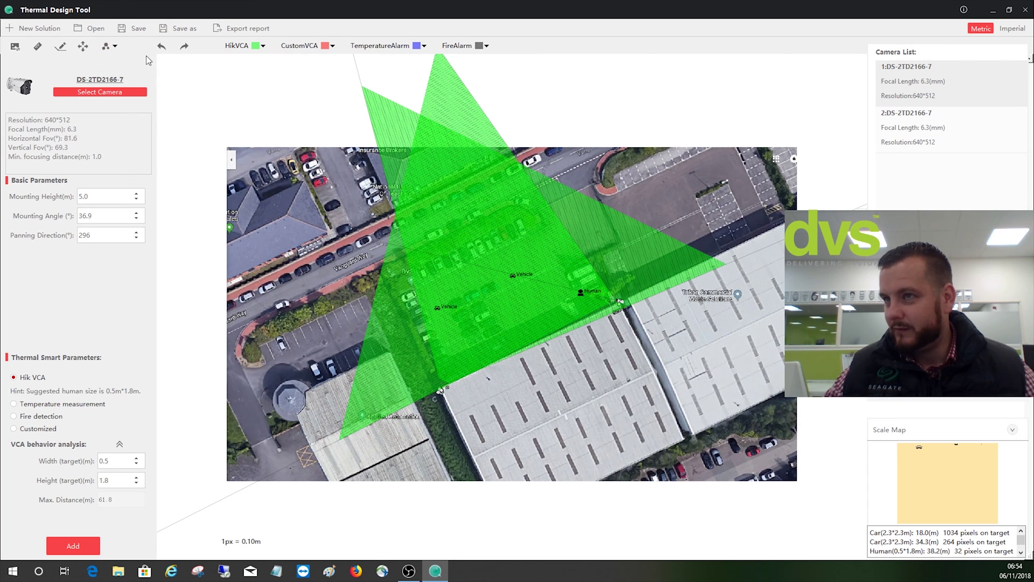
pyautogui.click(118, 46)
pyautogui.click(120, 76)
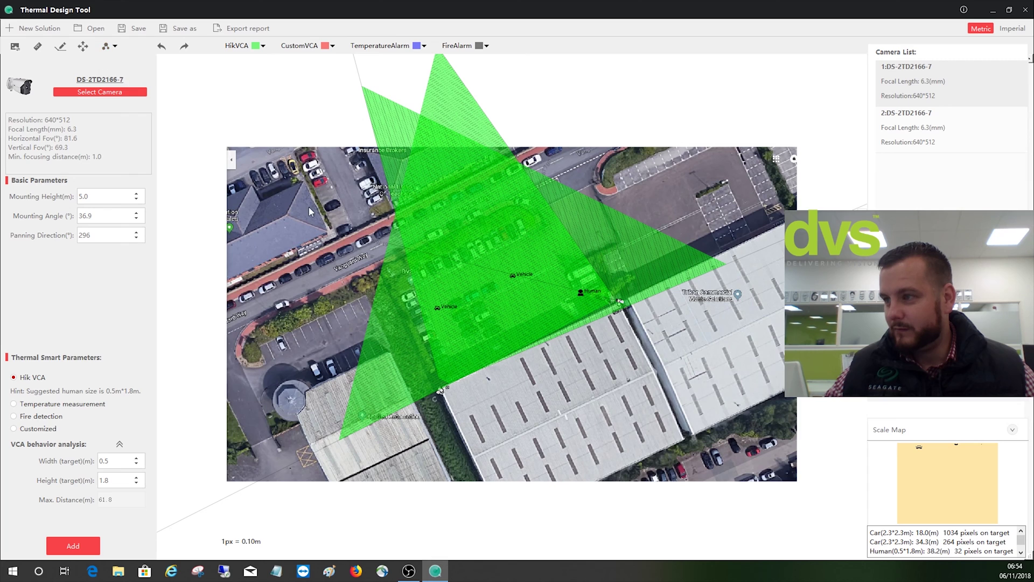
pyautogui.click(445, 347)
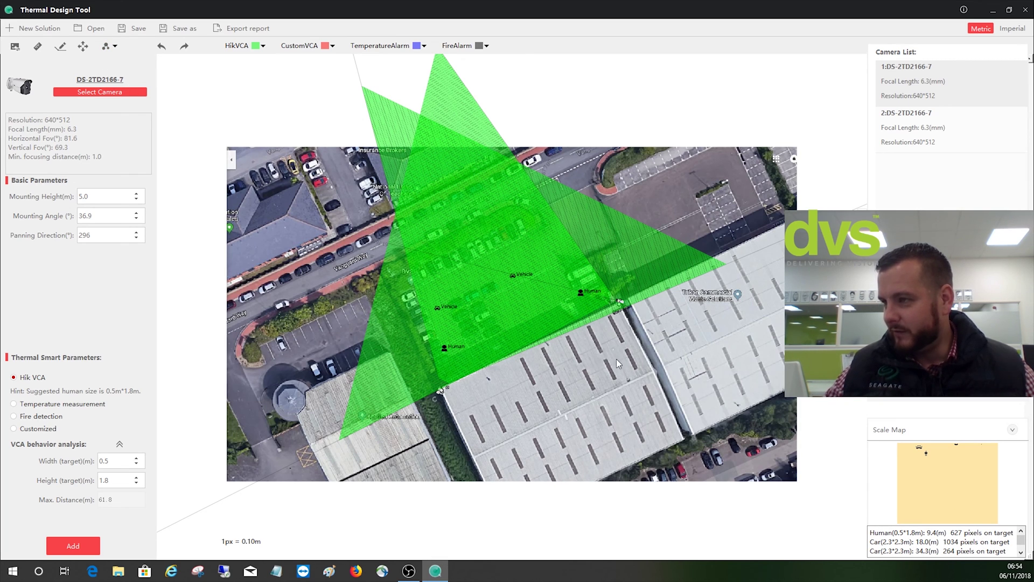
pyautogui.moveTo(444, 298)
pyautogui.mouseDown()
pyautogui.moveTo(457, 295)
pyautogui.moveTo(454, 332)
pyautogui.moveTo(472, 284)
pyautogui.moveTo(448, 329)
pyautogui.moveTo(457, 324)
pyautogui.mouseUp()
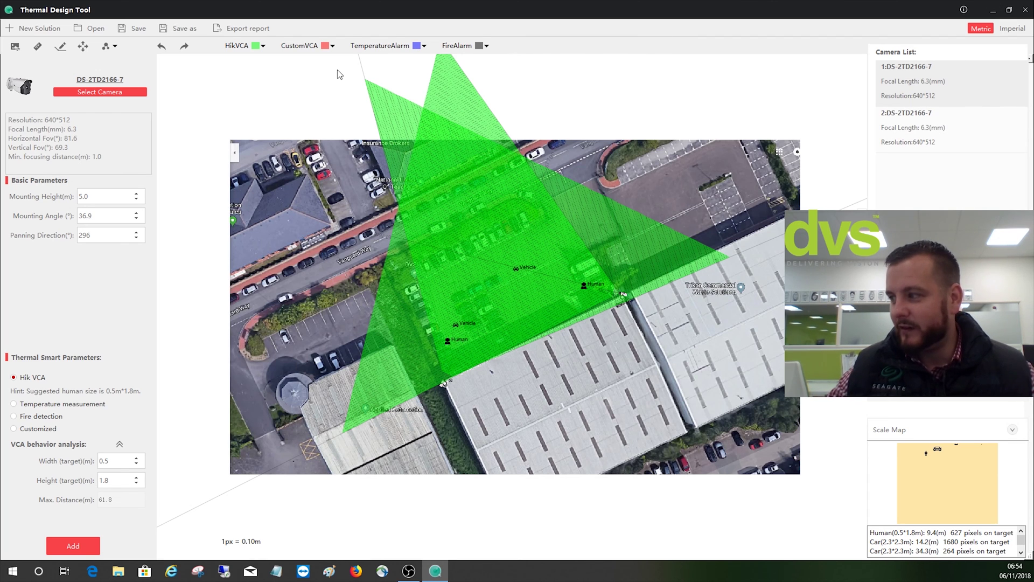
pyautogui.click(990, 399)
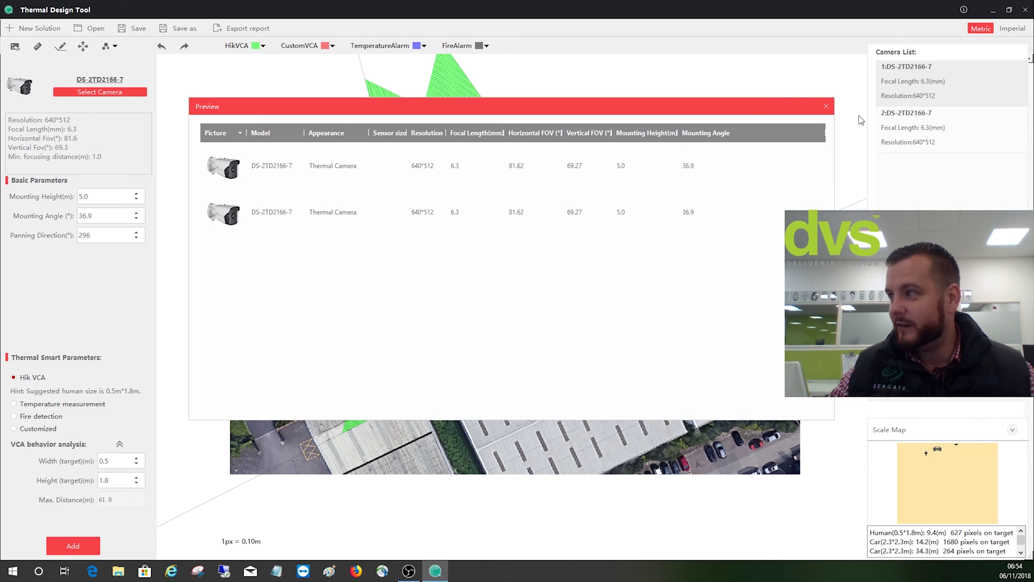
pyautogui.click(826, 107)
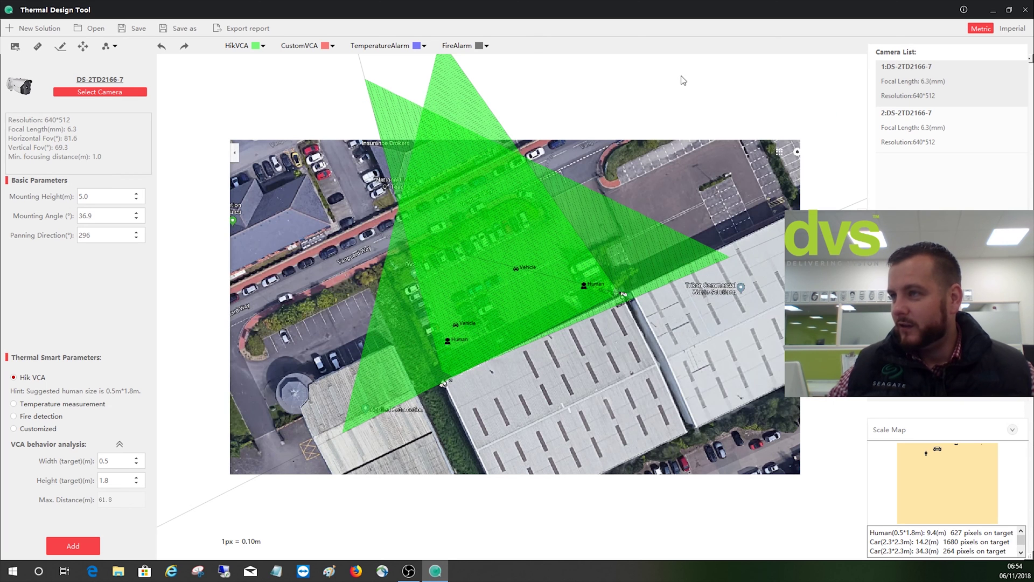
# Save the design to the Desktop as the project file 'DVS Office Design'
pyautogui.click(135, 30)
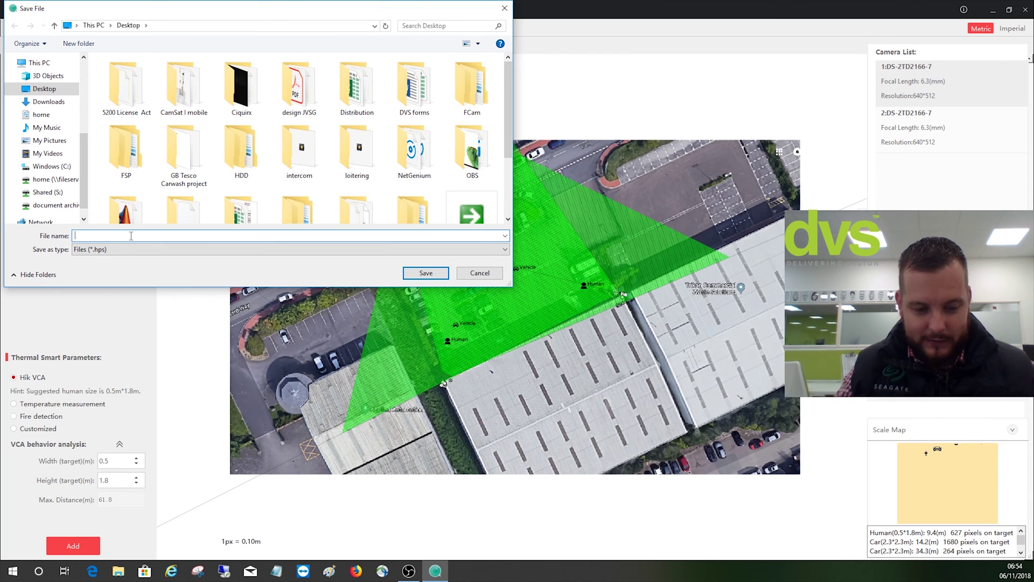
pyautogui.write('DVS Off')
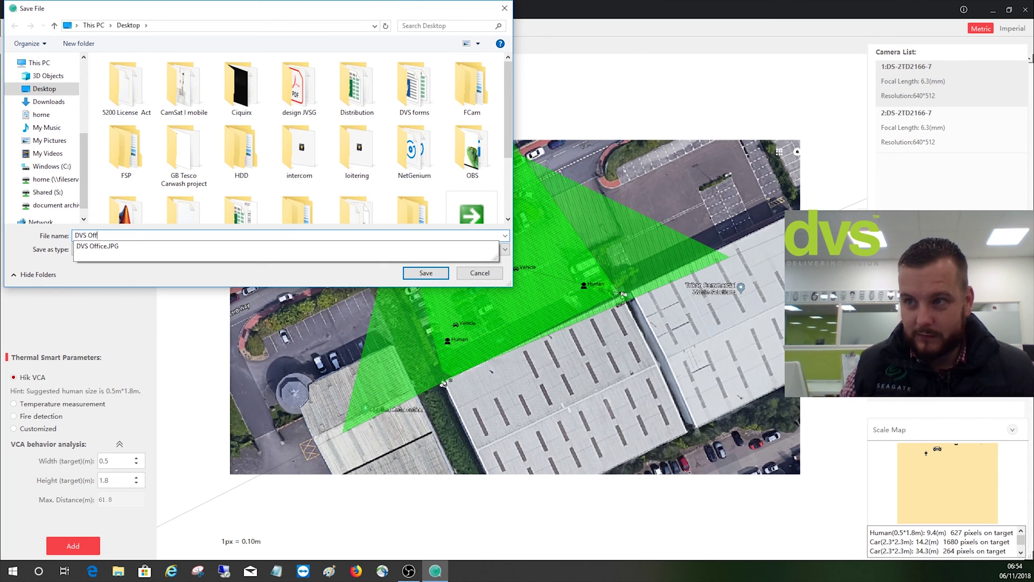
pyautogui.write('ice  ')
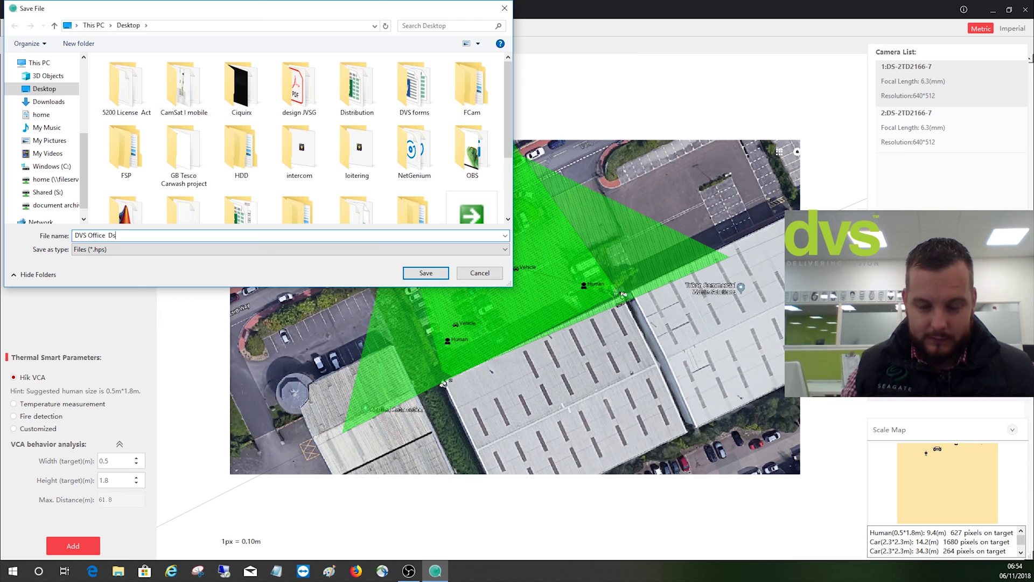
pyautogui.write('Desig')
pyautogui.press('BackSpace')
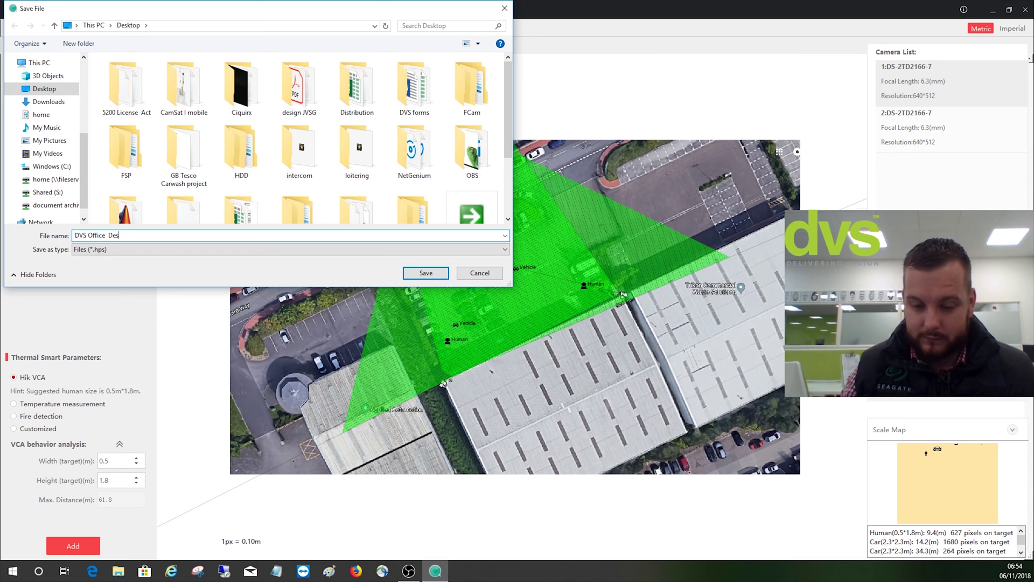
pyautogui.write('ign')
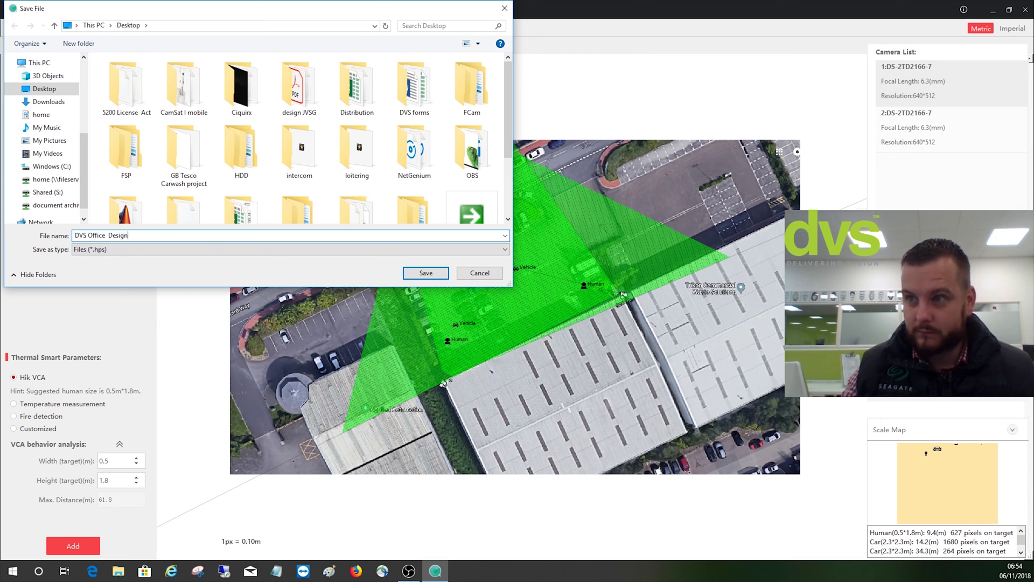
pyautogui.click(428, 273)
pyautogui.click(551, 305)
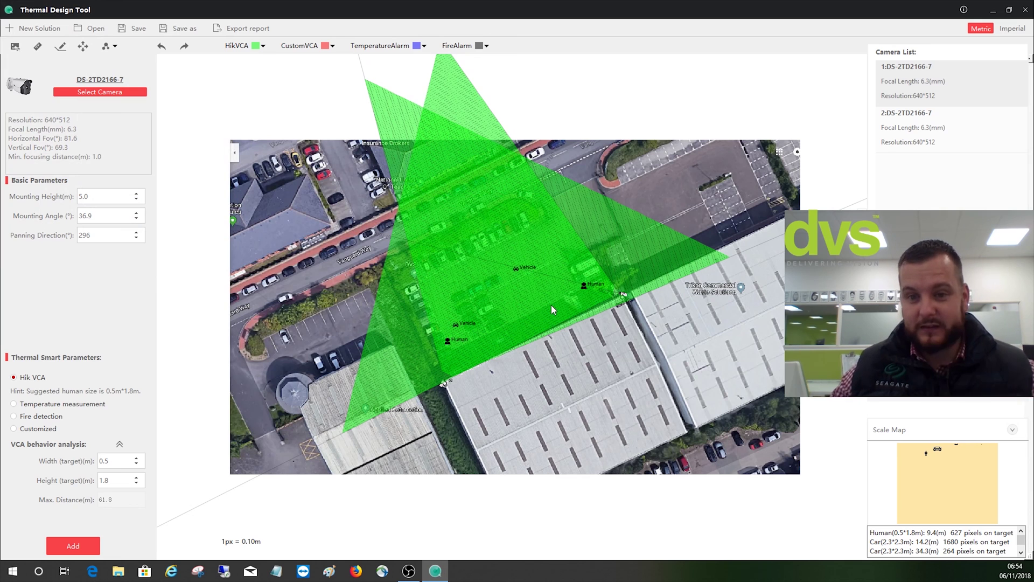
# Start the report export with project name 'DVS OFfice Dessign' and the designer's name, then choose a logo
pyautogui.click(233, 28)
pyautogui.click(496, 227)
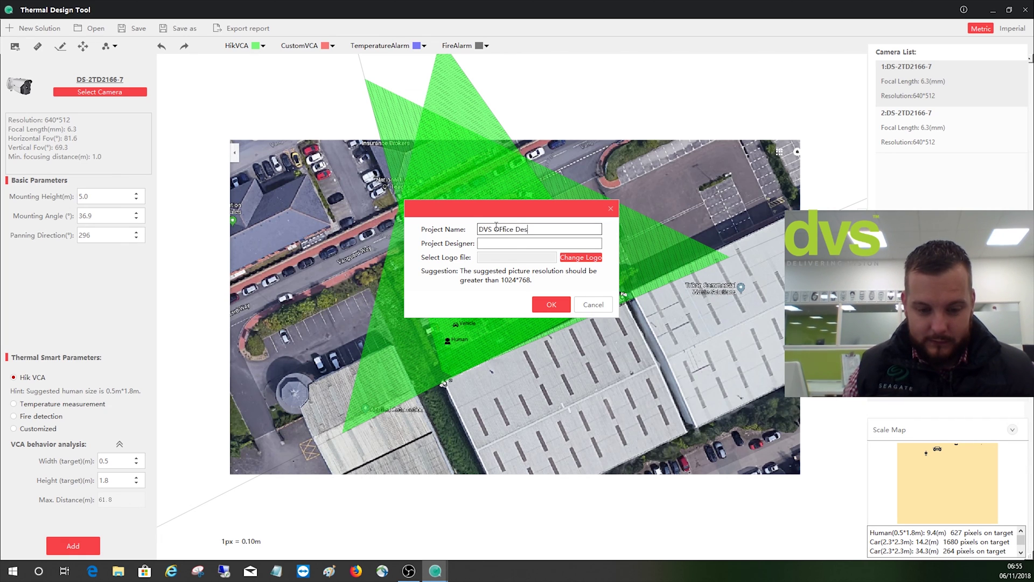
pyautogui.write('DVS OFfice Dessign ')
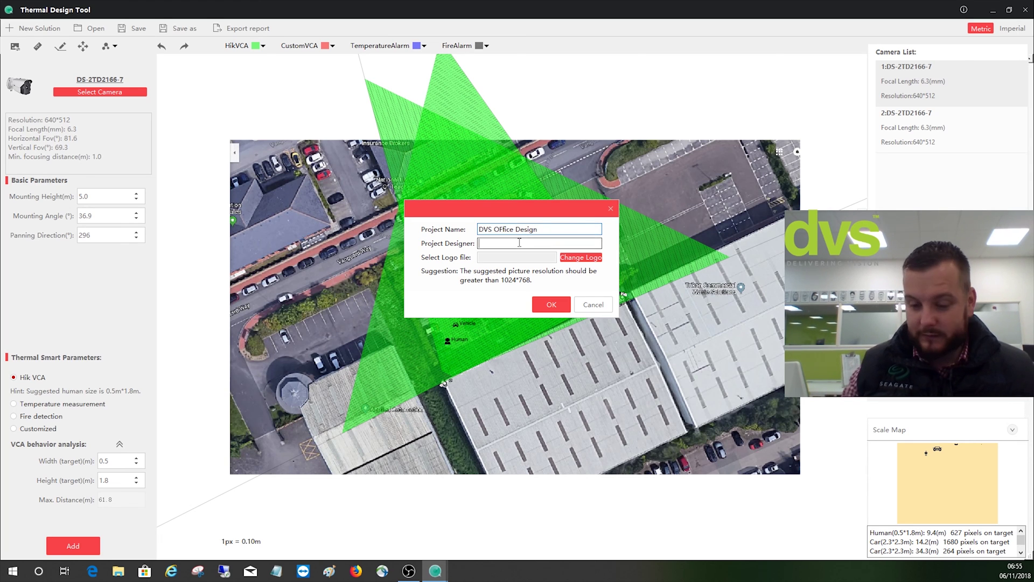
pyautogui.write('Dave Davies')
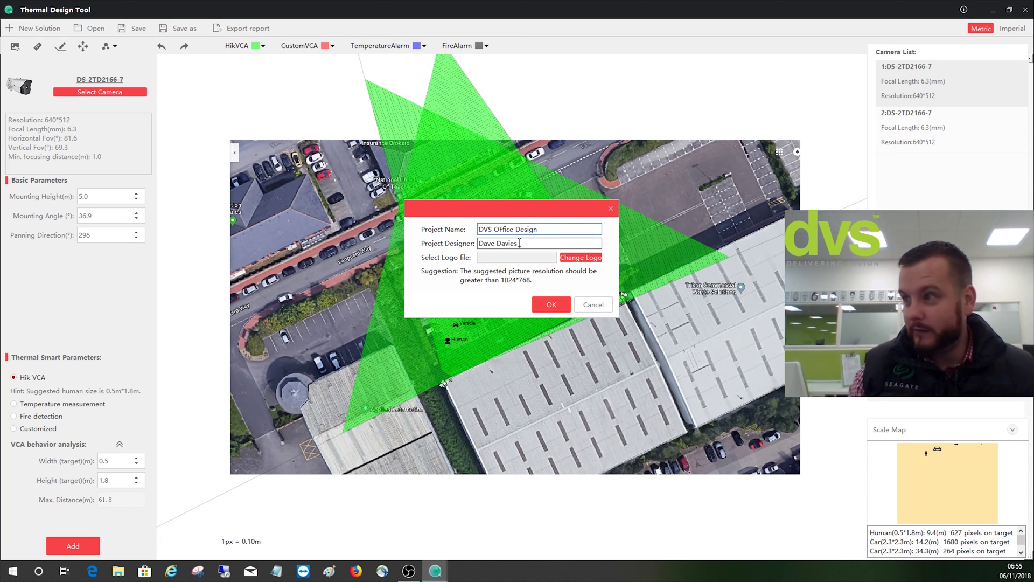
pyautogui.click(591, 258)
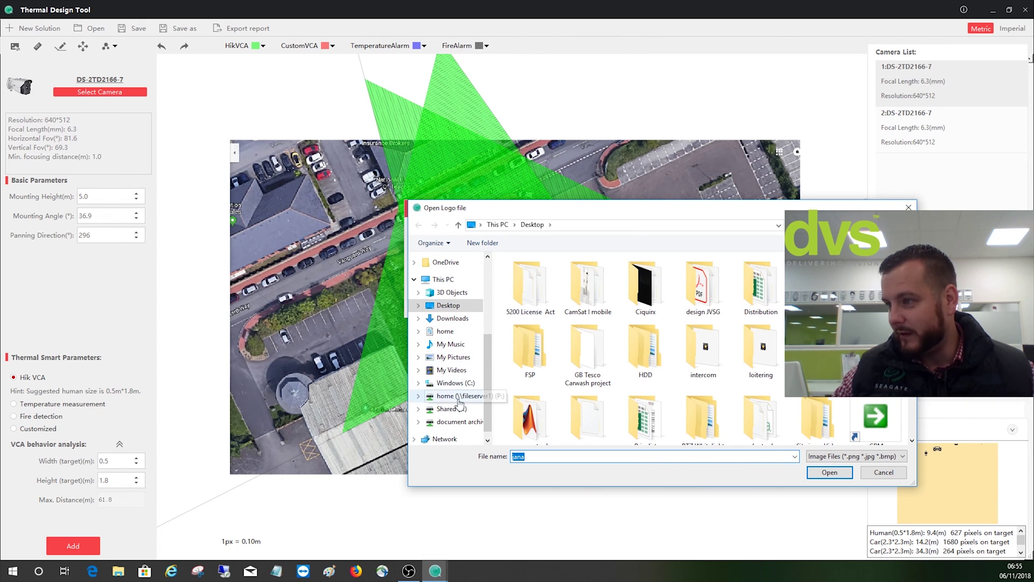
# Load new_dvs_logo from Pictures as the report logo and confirm the project details
pyautogui.click(453, 357)
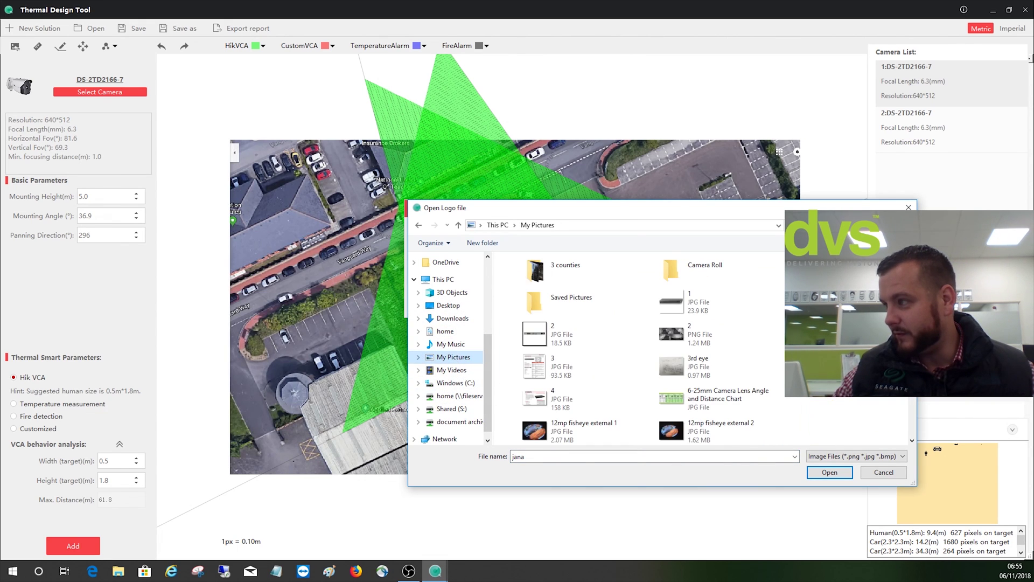
pyautogui.scroll(-5, 635, 348)
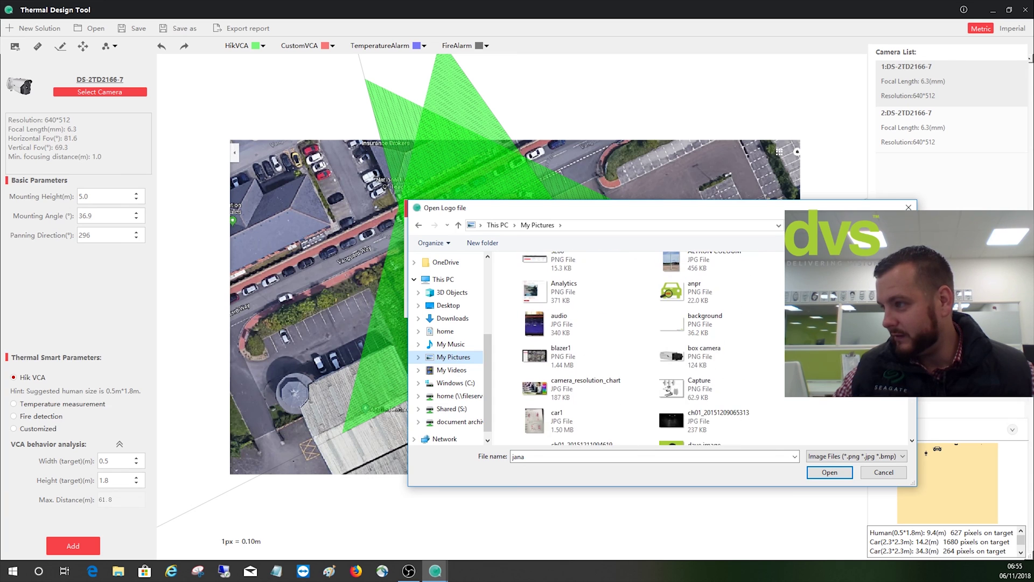
pyautogui.scroll(-1, 636, 347)
pyautogui.scroll(-6, 636, 347)
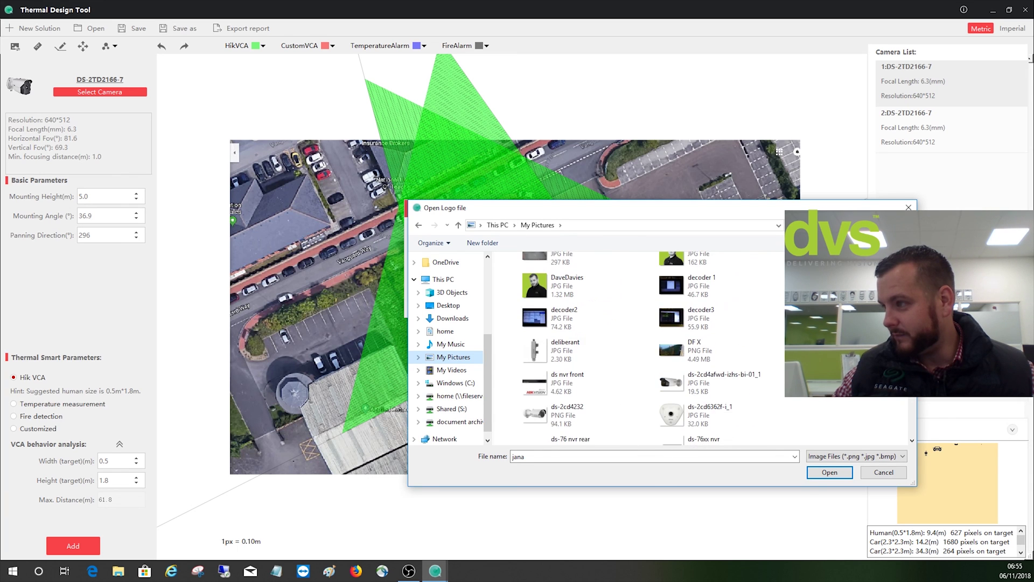
pyautogui.scroll(-8, 636, 348)
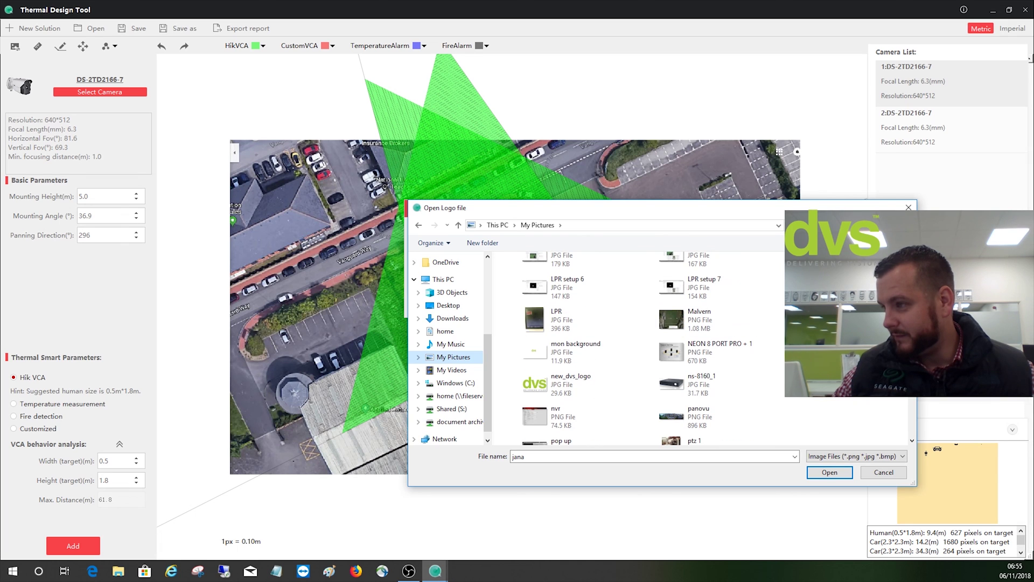
pyautogui.click(607, 392)
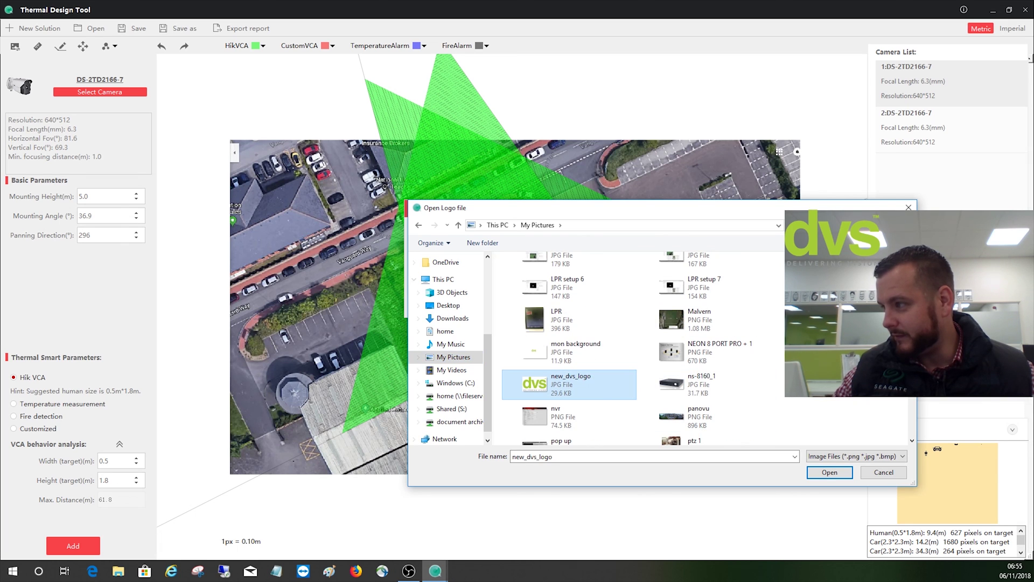
pyautogui.scroll(5, 636, 348)
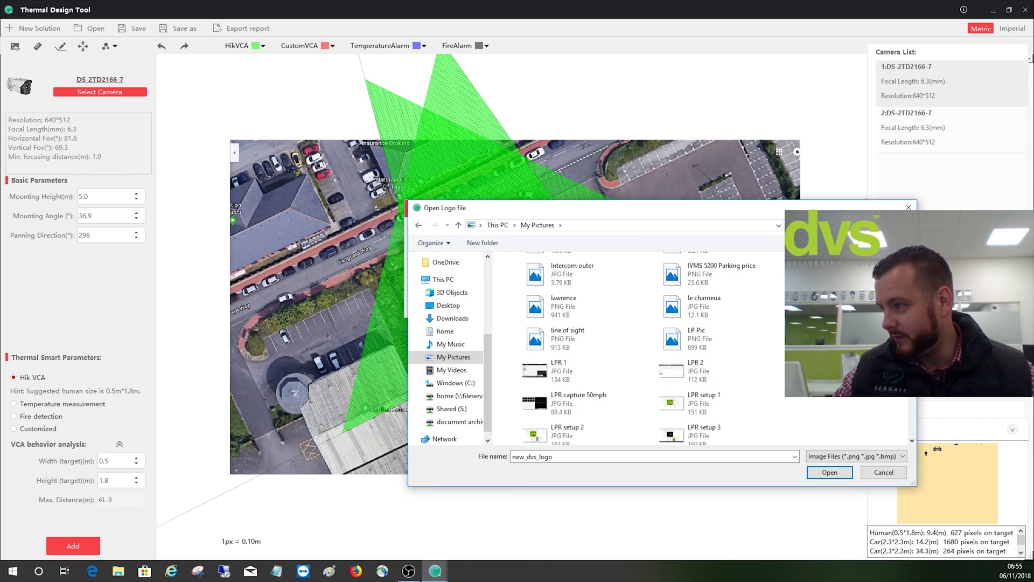
pyautogui.scroll(5, 636, 347)
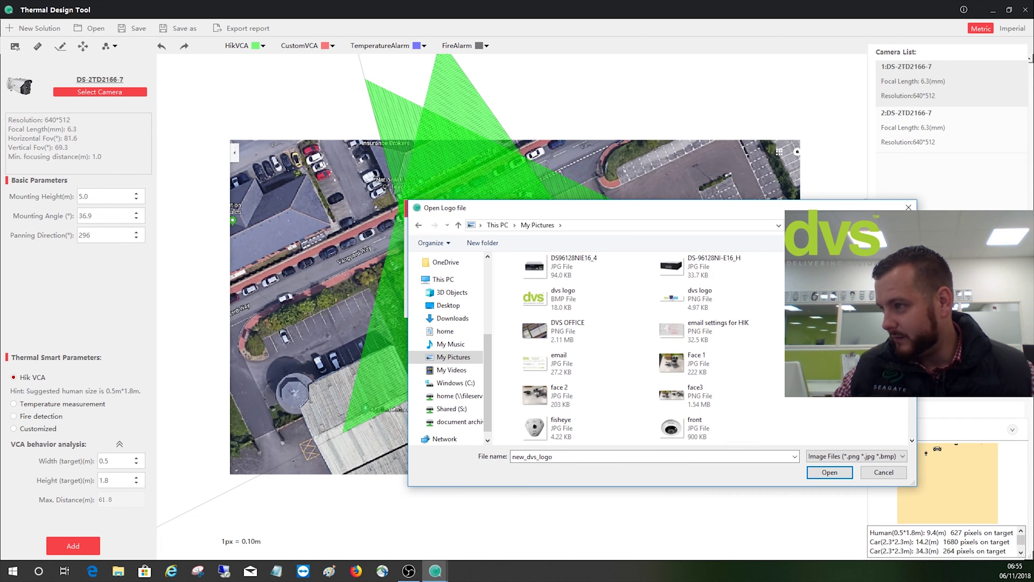
pyautogui.moveTo(912, 264); pyautogui.dragTo(929, 366)
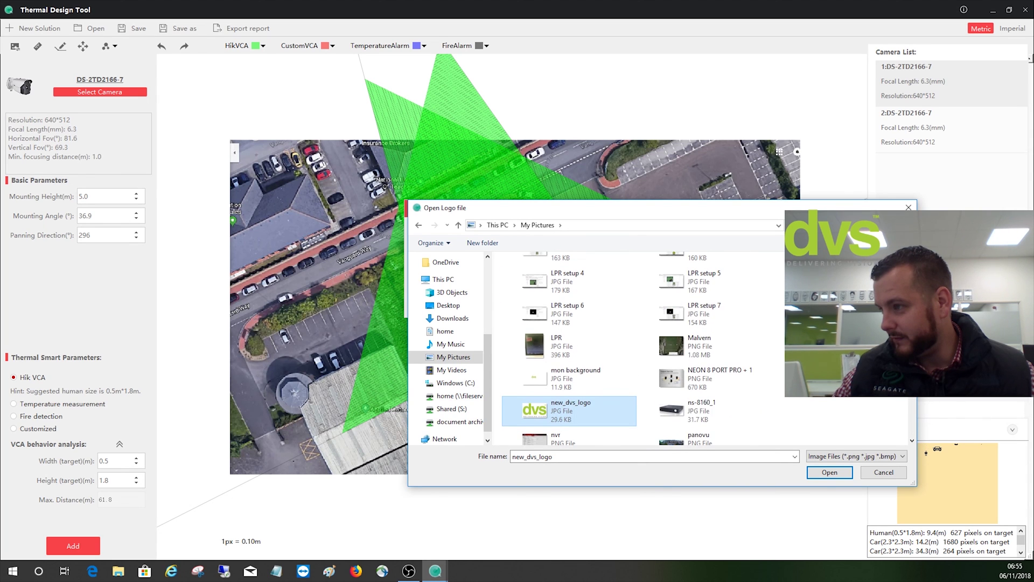
pyautogui.click(826, 473)
pyautogui.click(558, 309)
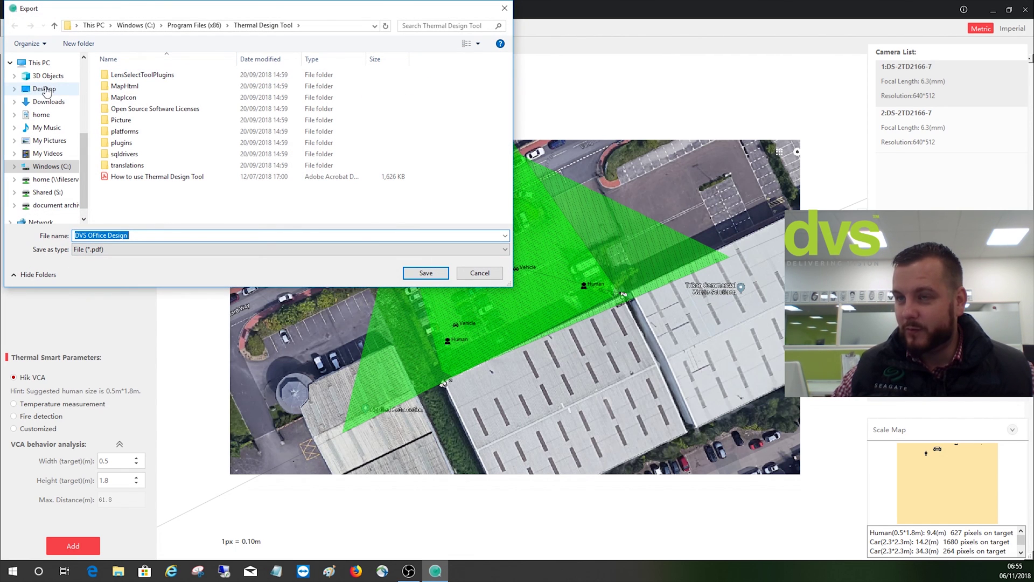
# Export the PDF report to the Desktop, then exit the Thermal Design Tool
pyautogui.click(45, 89)
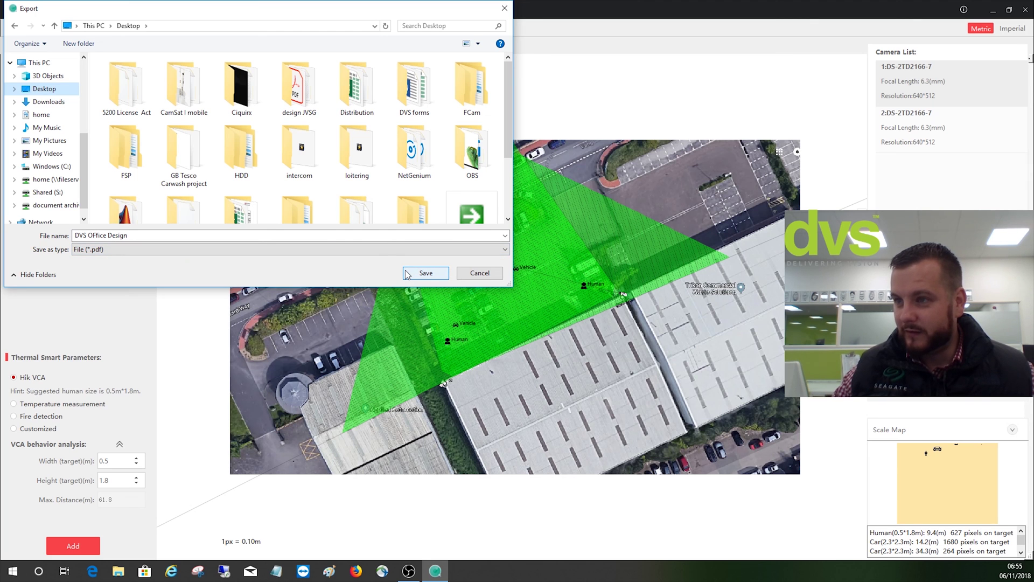
pyautogui.click(425, 273)
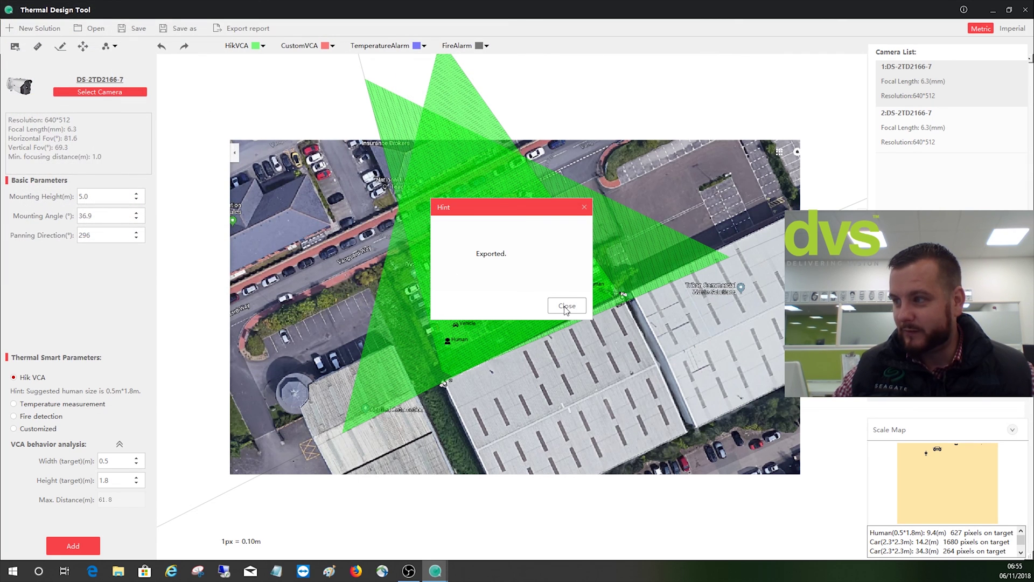
pyautogui.click(566, 307)
pyautogui.click(1026, 11)
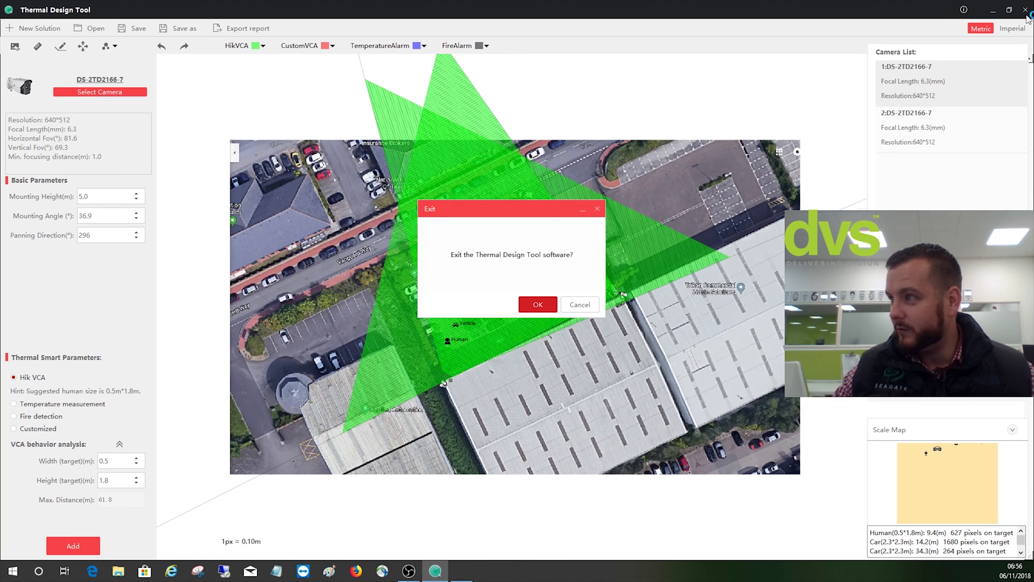
pyautogui.click(538, 304)
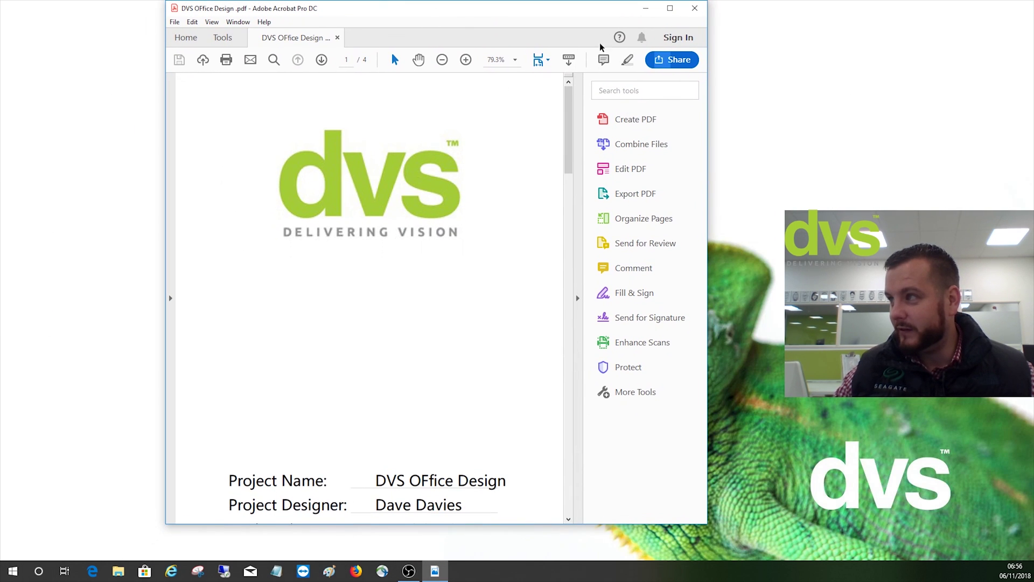
# Maximize Acrobat, zoom out to 71%, review all four report pages, then close Acrobat
pyautogui.click(670, 9)
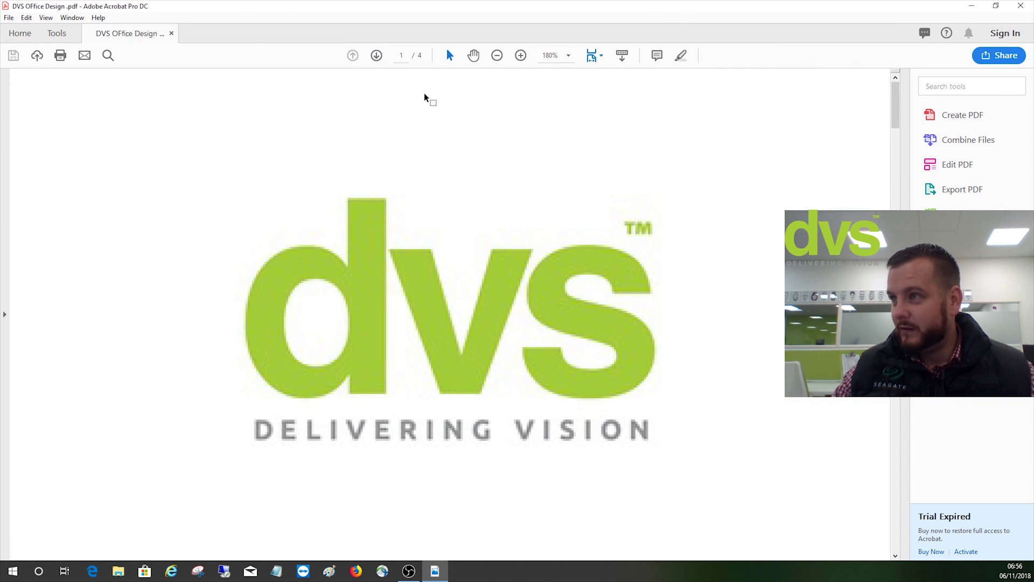
pyautogui.click(499, 50)
pyautogui.click(498, 50)
pyautogui.click(499, 50)
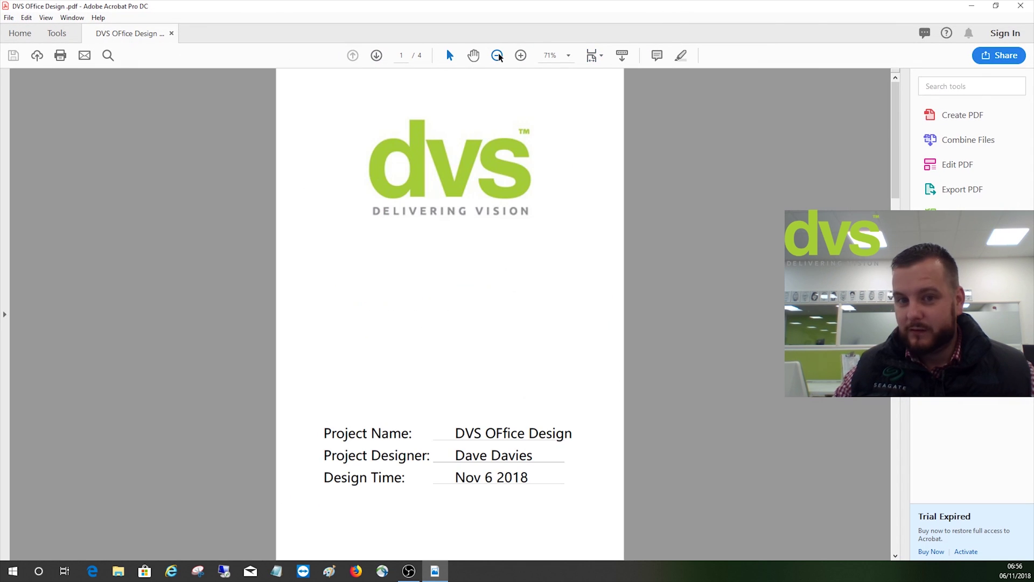
pyautogui.scroll(-3, 619, 274)
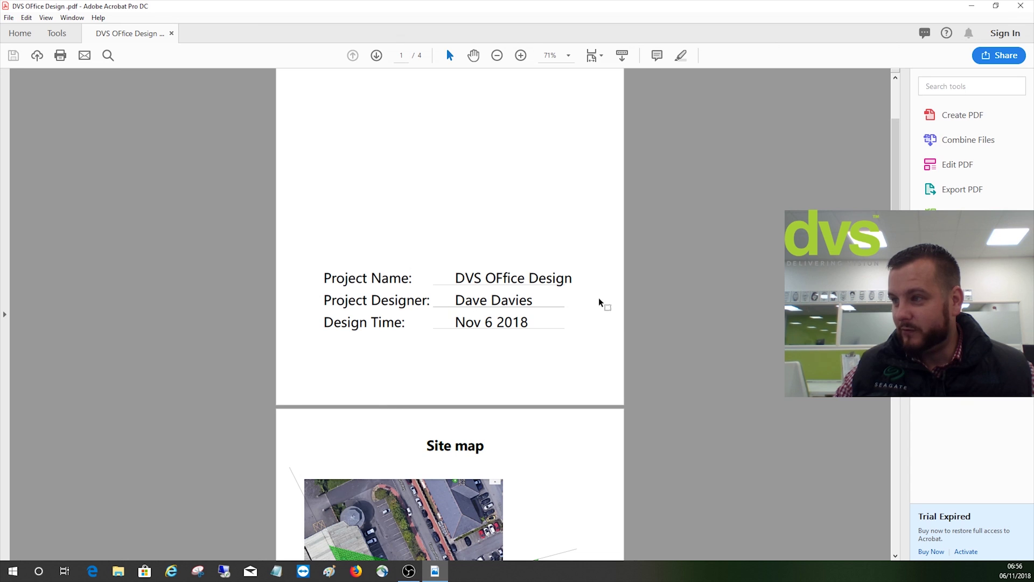
pyautogui.scroll(-5, 547, 322)
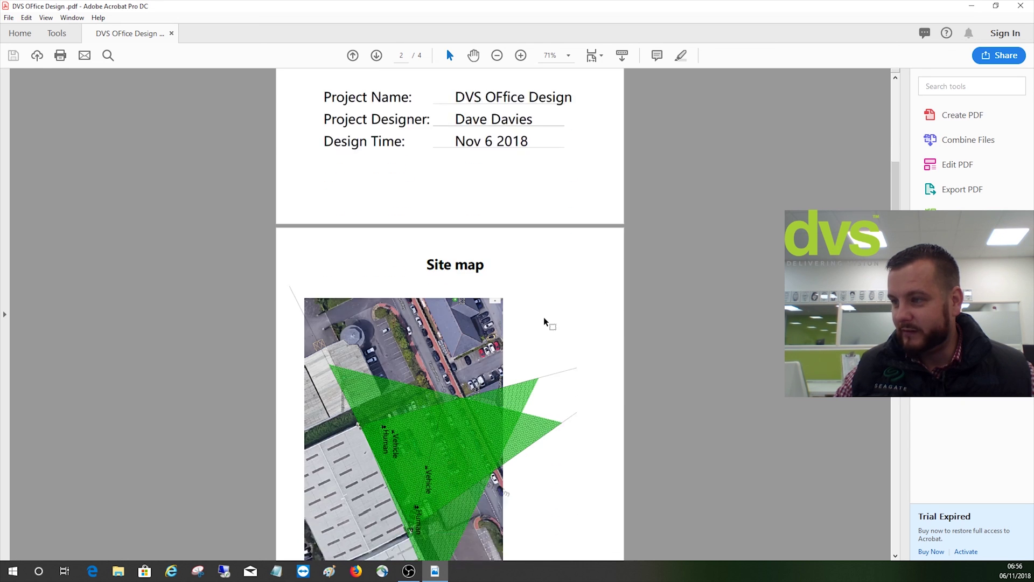
pyautogui.scroll(-5, 431, 254)
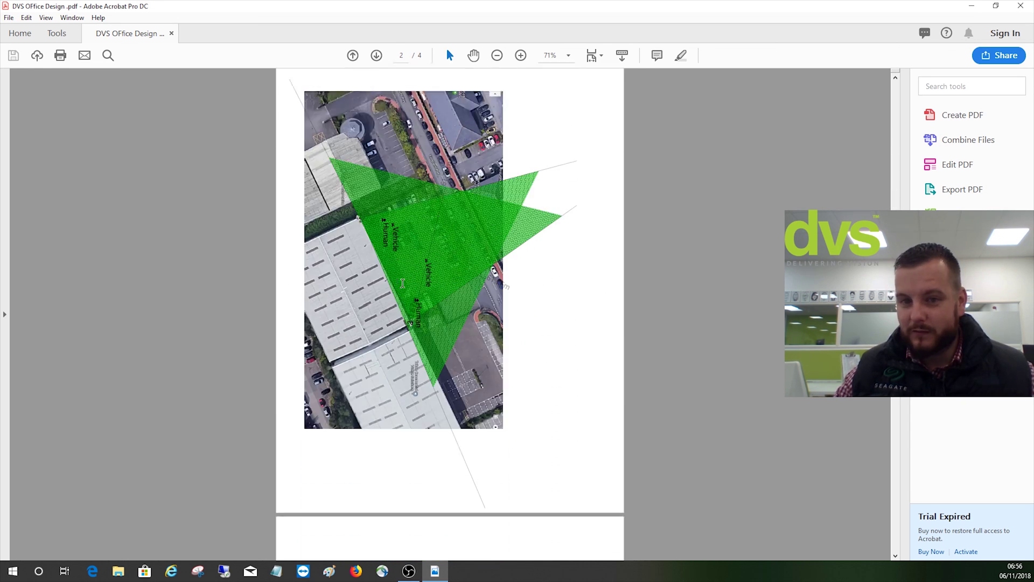
pyautogui.scroll(-4, 402, 286)
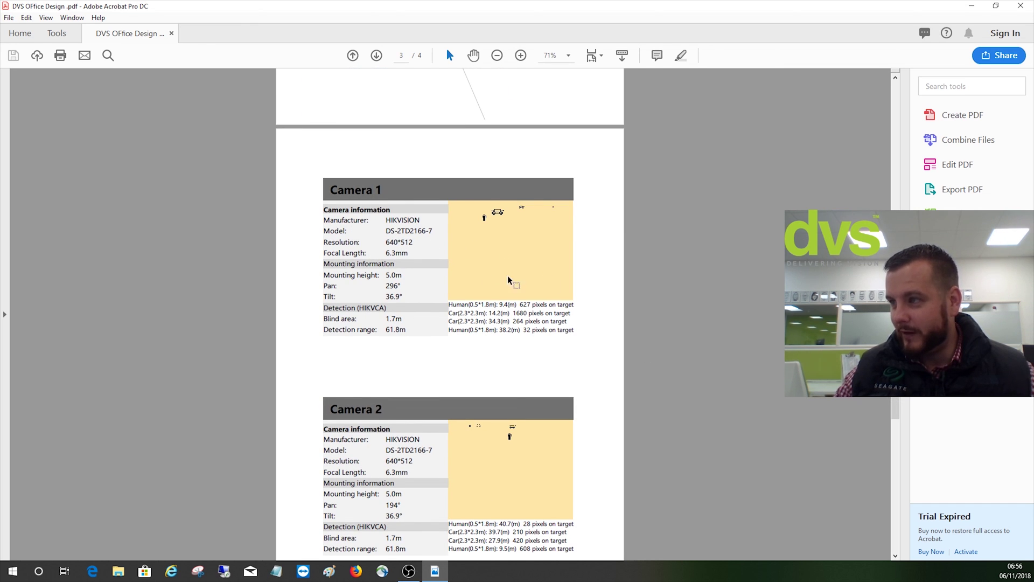
pyautogui.scroll(-3, 509, 279)
pyautogui.scroll(-6, 466, 317)
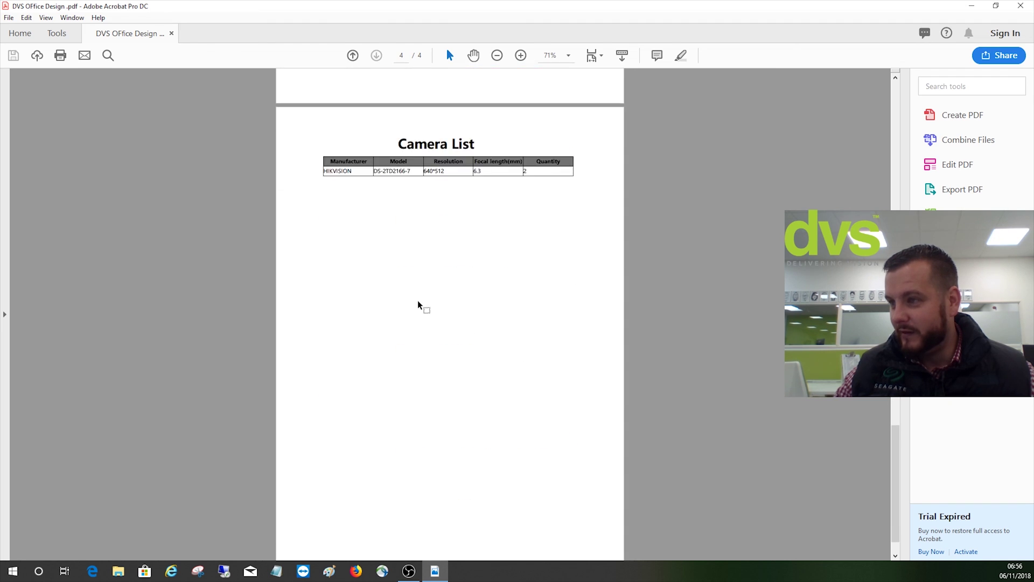
pyautogui.scroll(14, 534, 296)
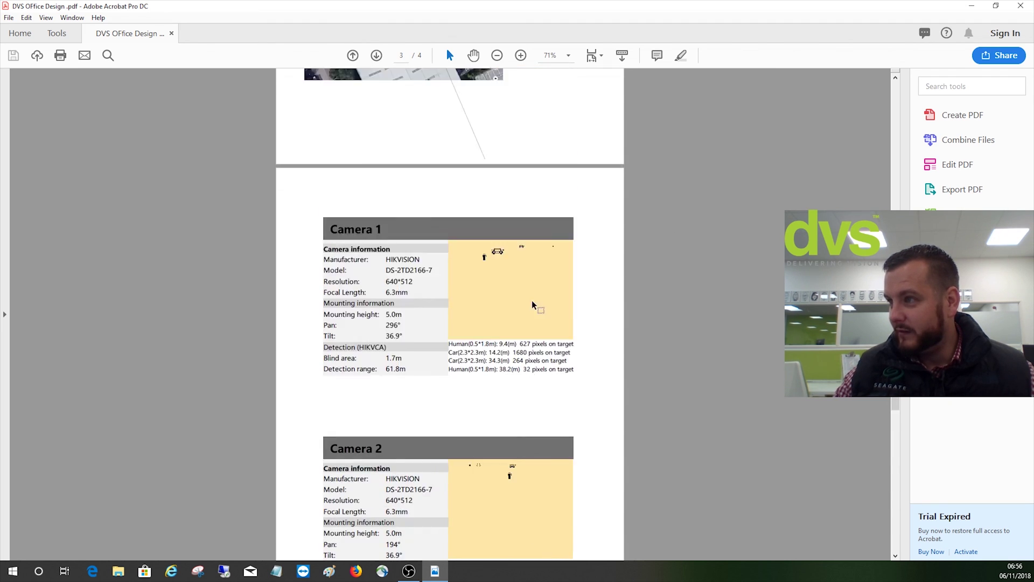
pyautogui.scroll(3, 521, 295)
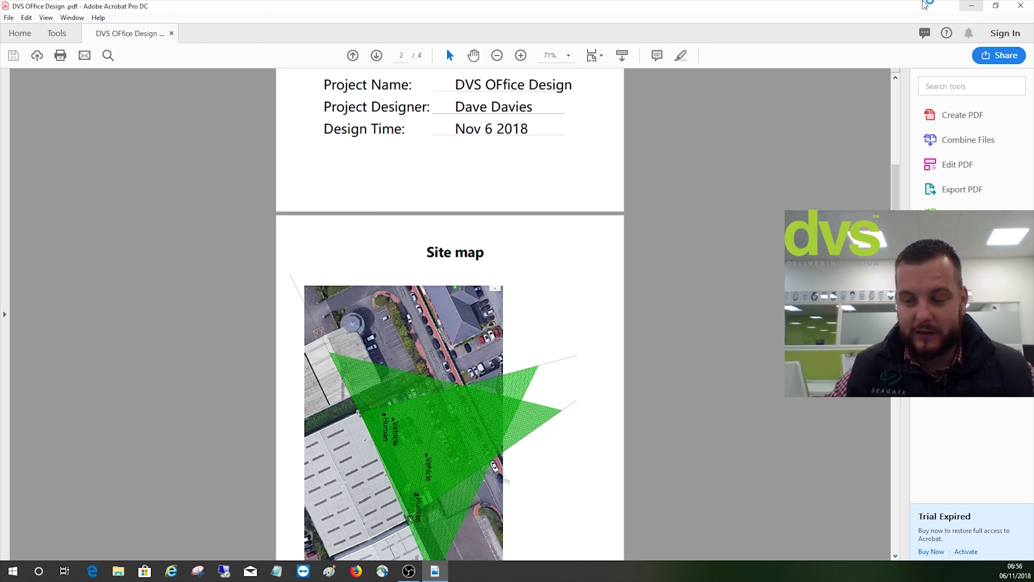
pyautogui.click(1020, 5)
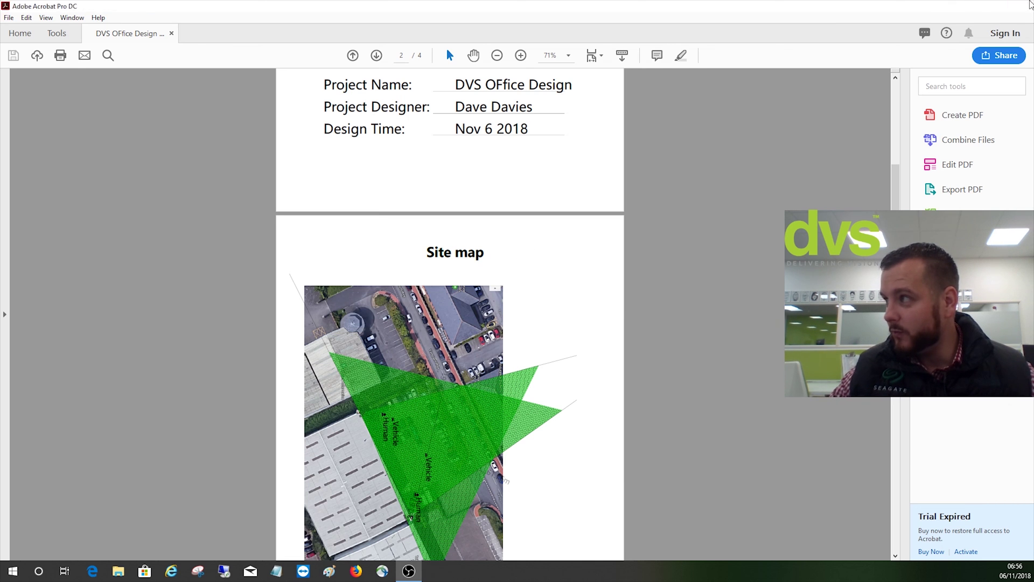